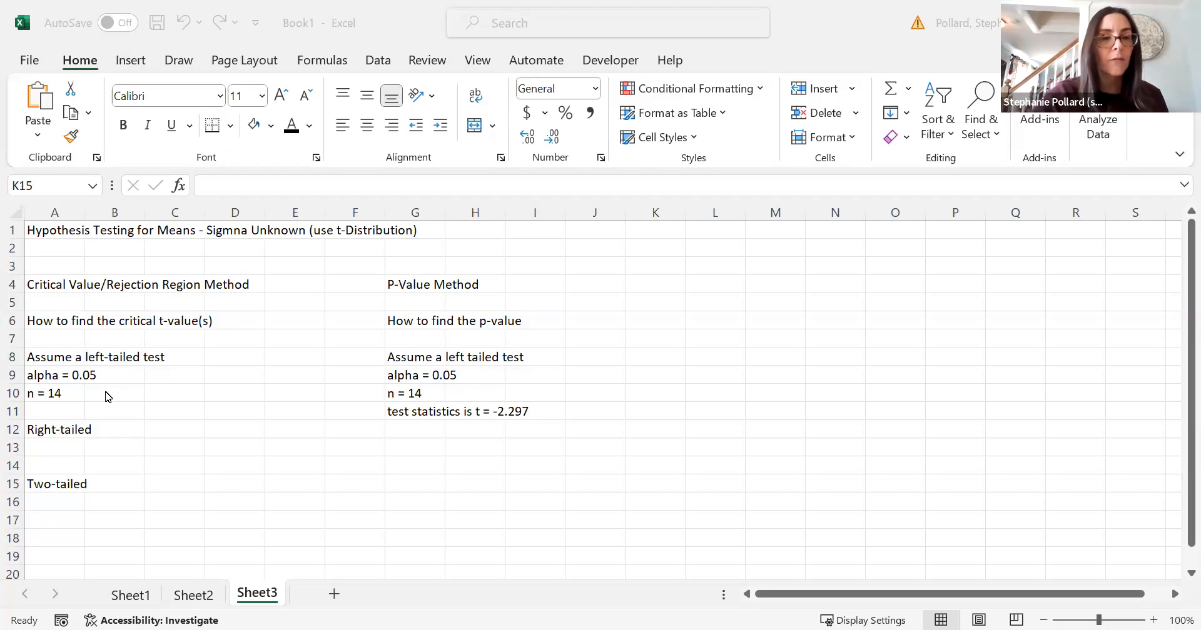
# Step: Calculate the left-tailed critical t-value in C9 with =T.INV(0.05,13)
pyautogui.click(164, 378)
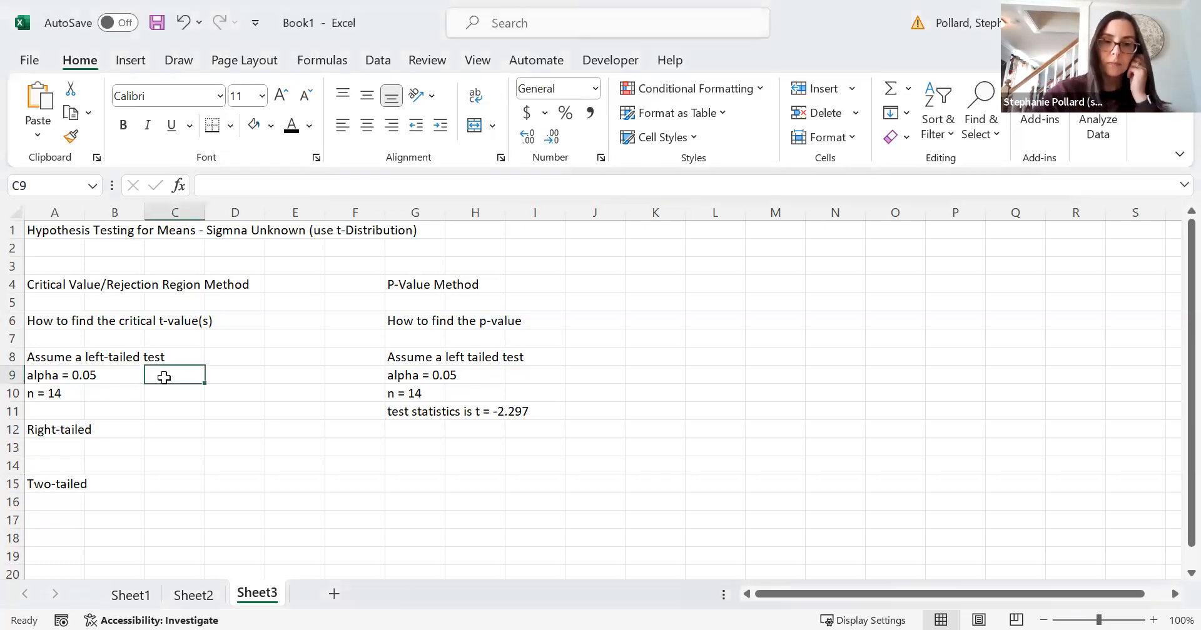
pyautogui.write('=')
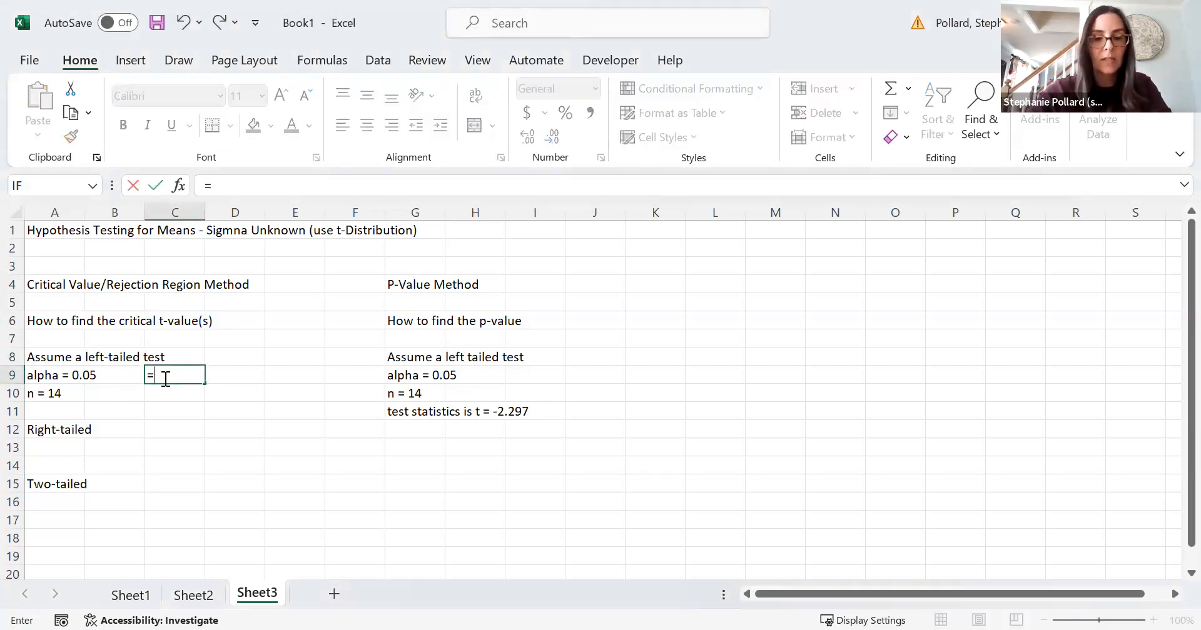
pyautogui.write('t.inv')
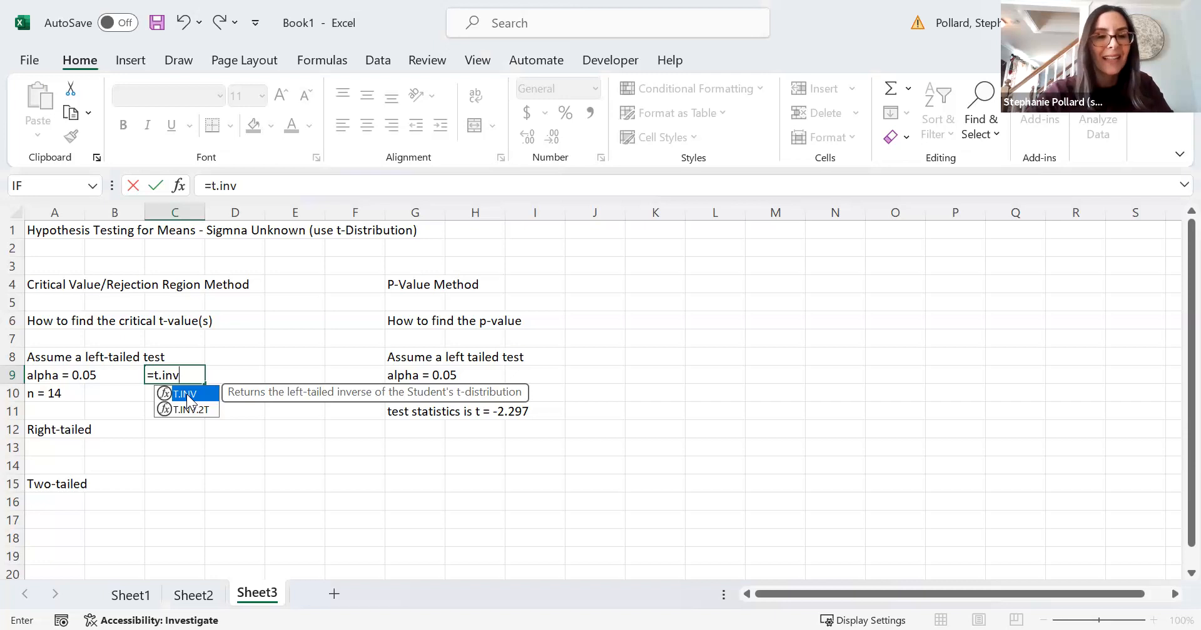
pyautogui.doubleClick(186, 394)
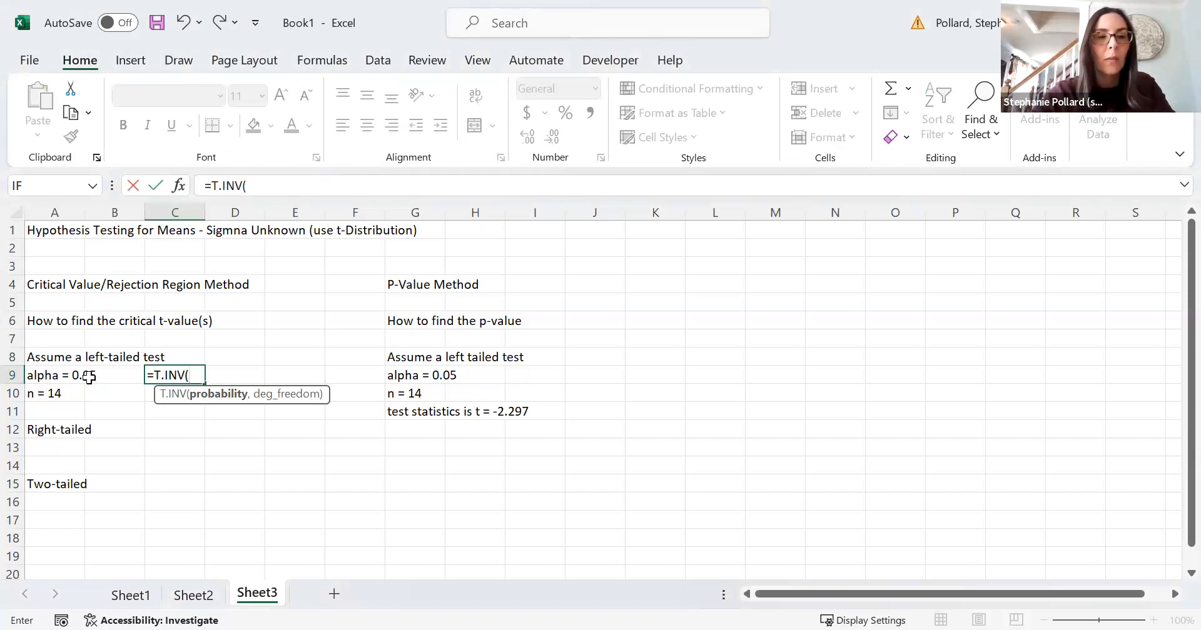
pyautogui.write('0.05')
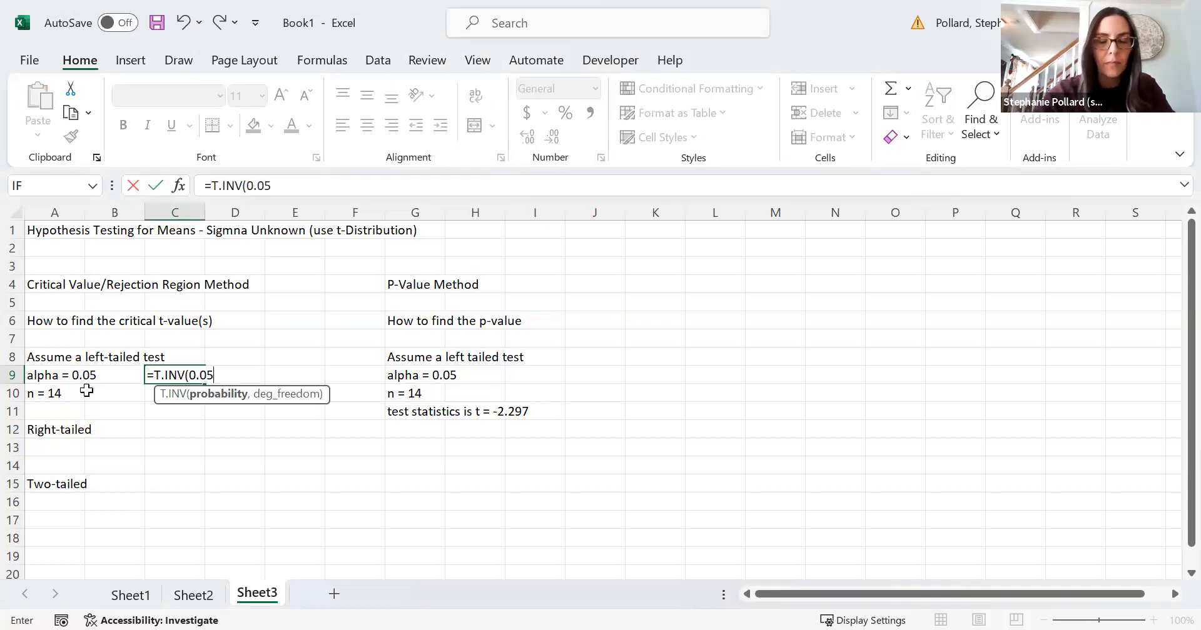
pyautogui.write(',')
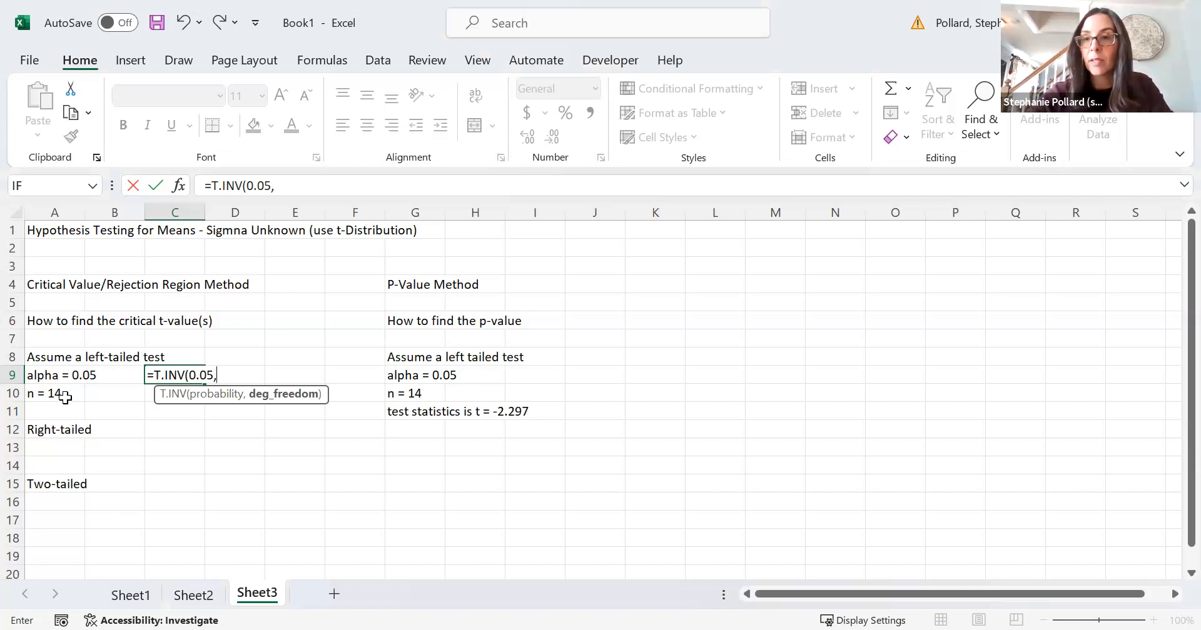
pyautogui.write('13')
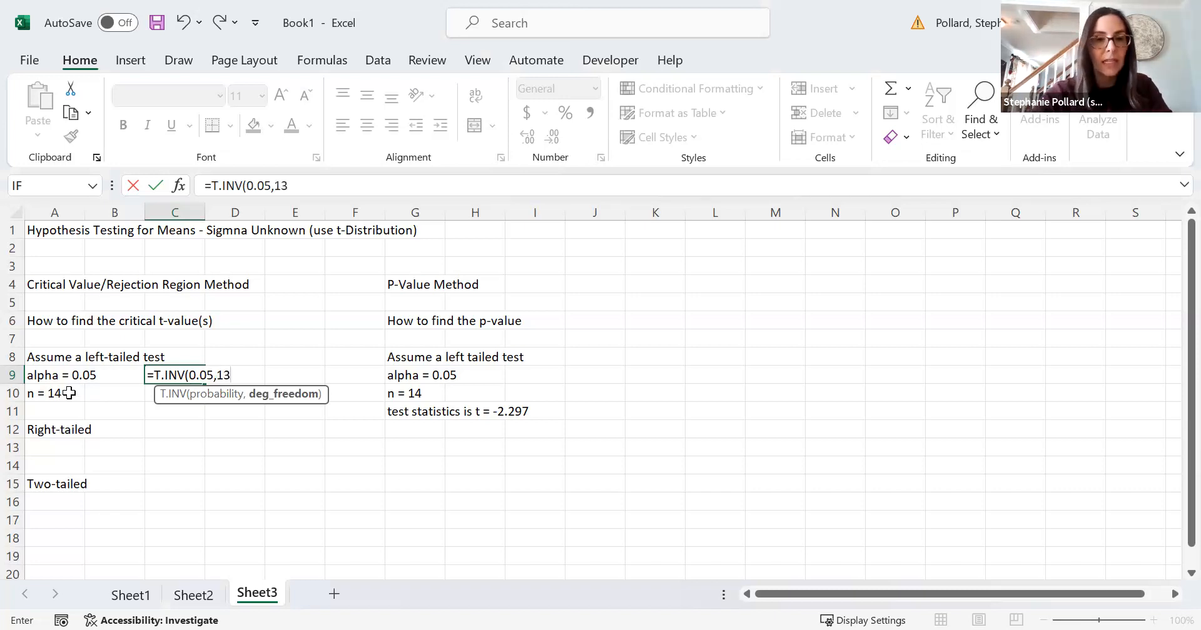
pyautogui.write(')')
pyautogui.press('Return')
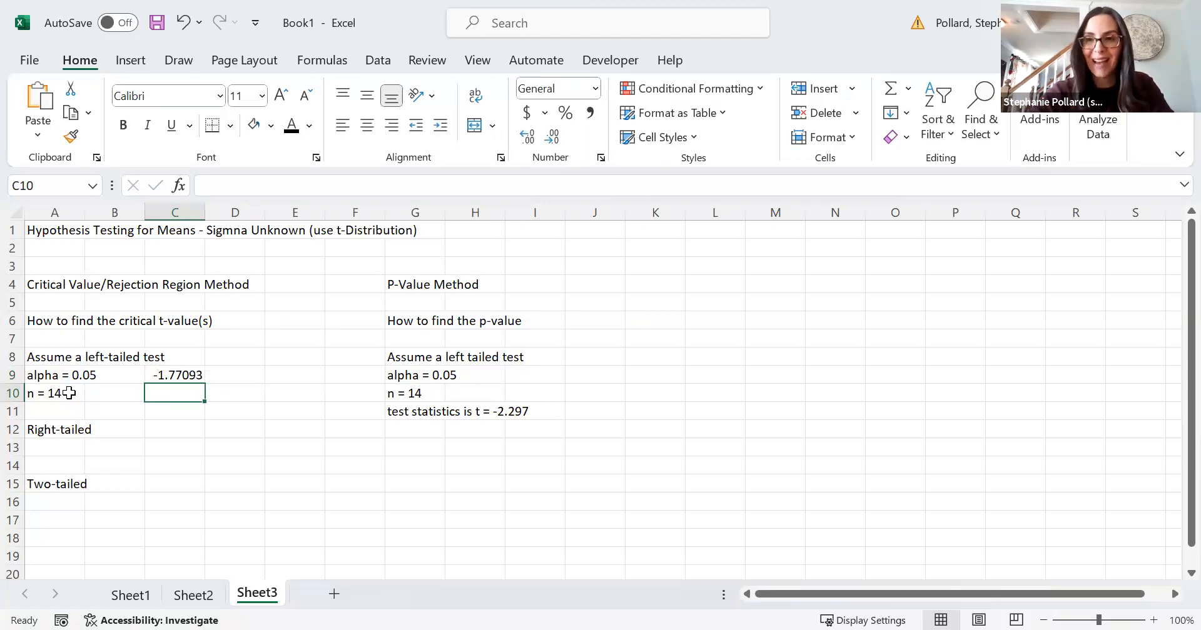
# Step: Repeat the left-tailed critical value calculation in C10 using T.INV with probability 0.05 and 13 degrees of freedom
pyautogui.write('=')
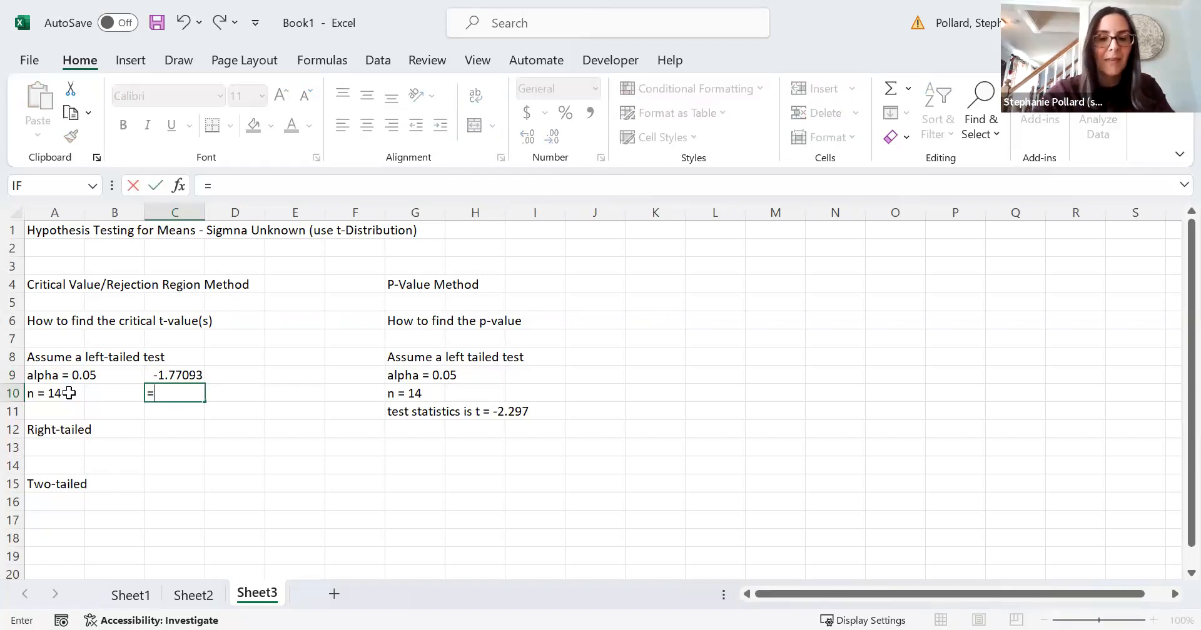
pyautogui.write('t')
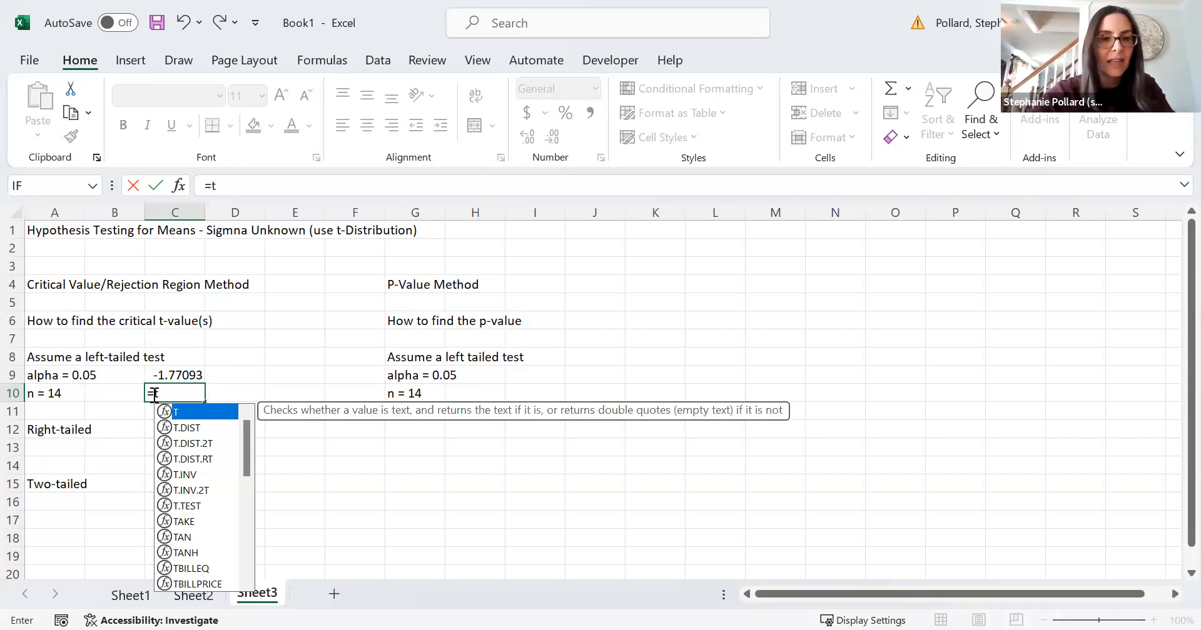
pyautogui.write('.i')
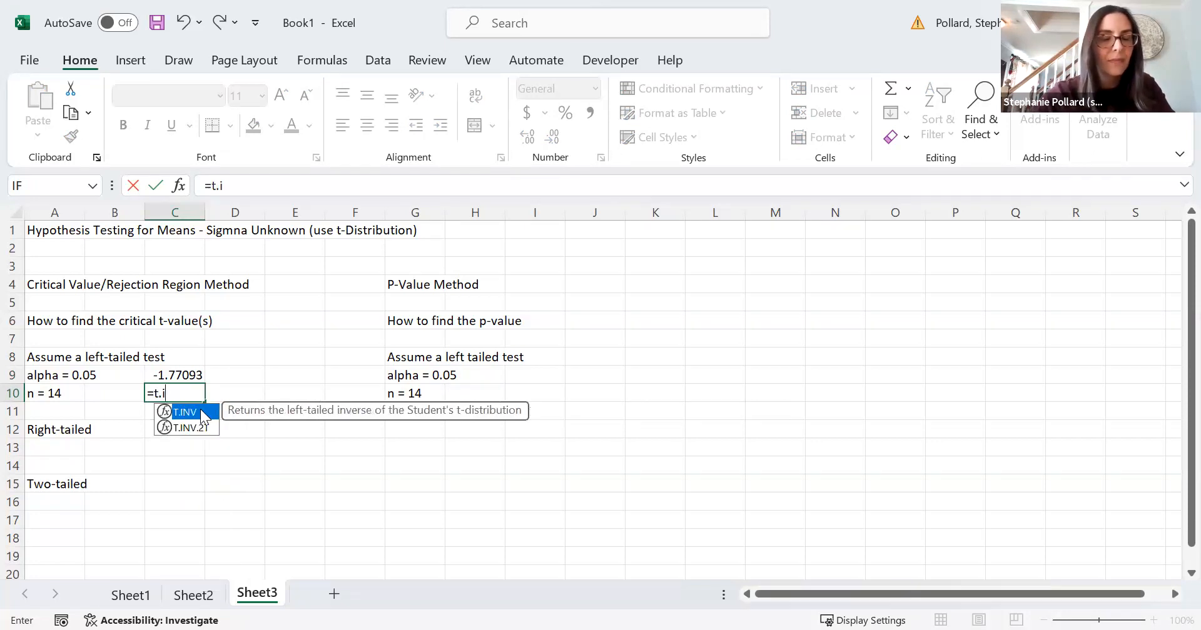
pyautogui.doubleClick(203, 417)
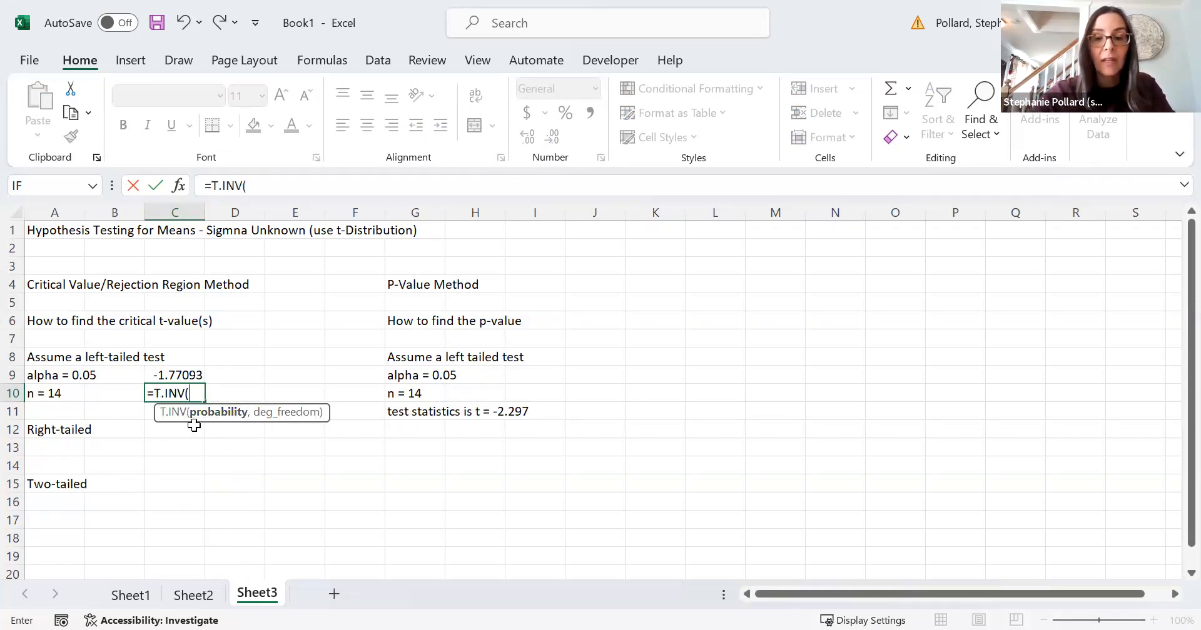
pyautogui.write('0.05')
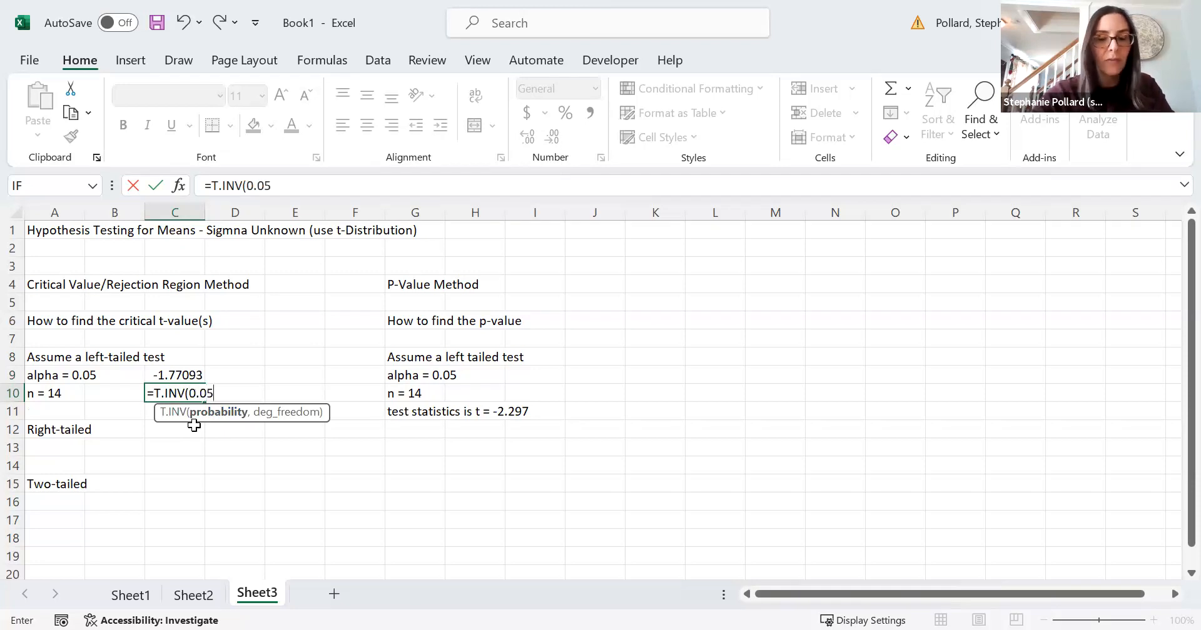
pyautogui.write(',13')
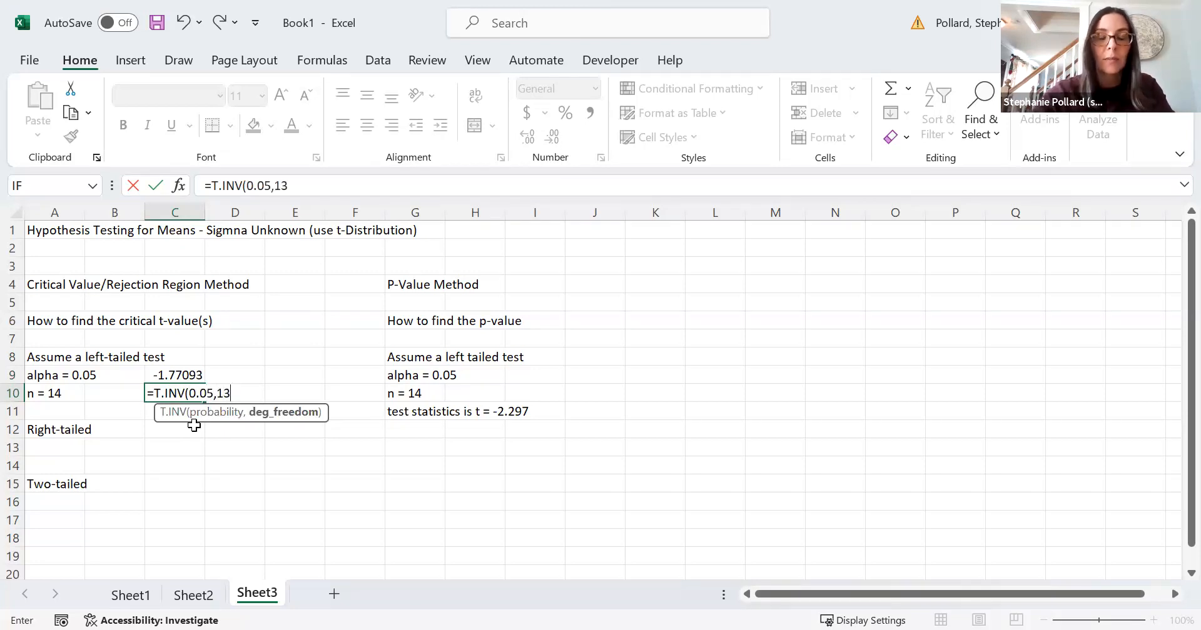
pyautogui.press('Return')
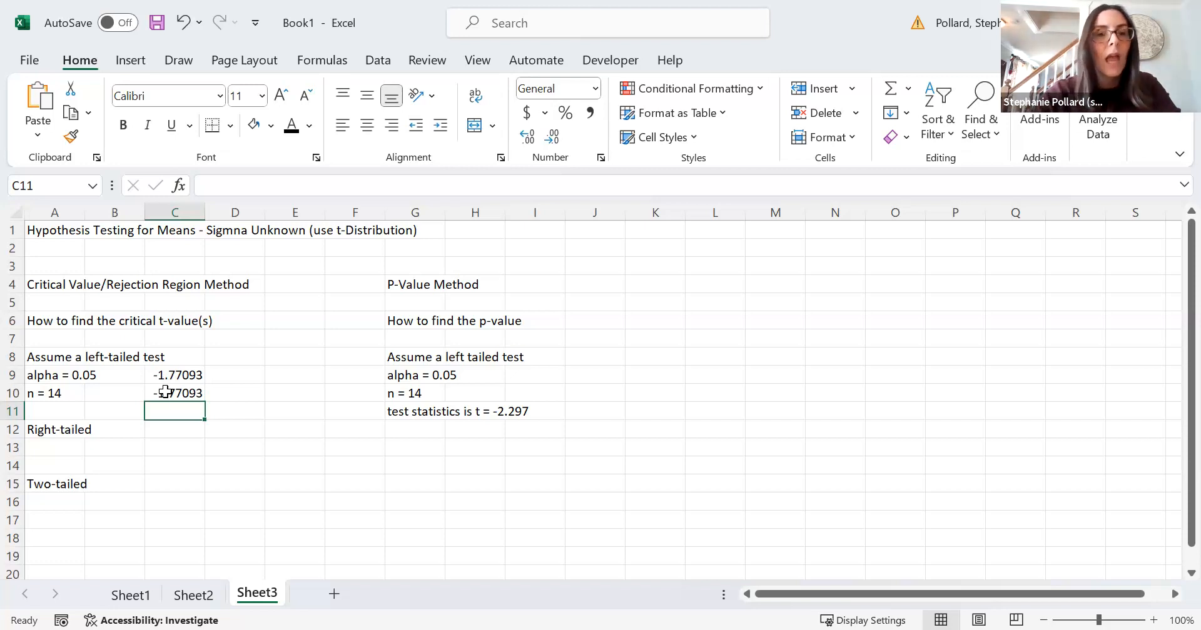
# Step: For the right-tailed test, enter the note "make it positive" in C12 and the critical value 1.771 in C13
pyautogui.click(160, 432)
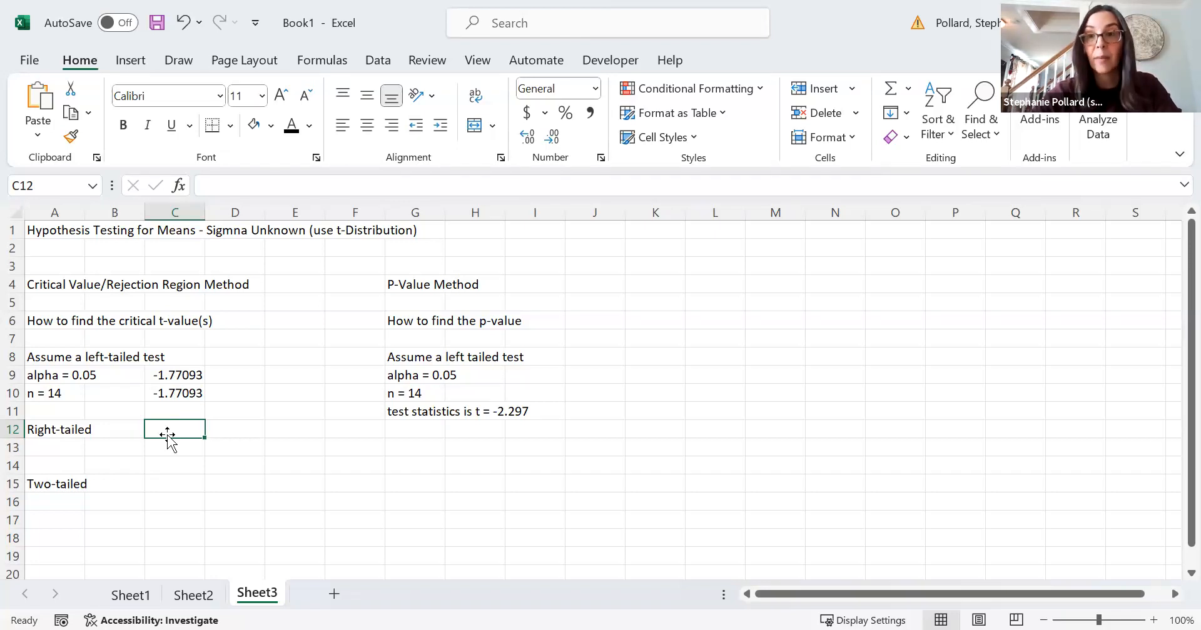
pyautogui.write('make it po')
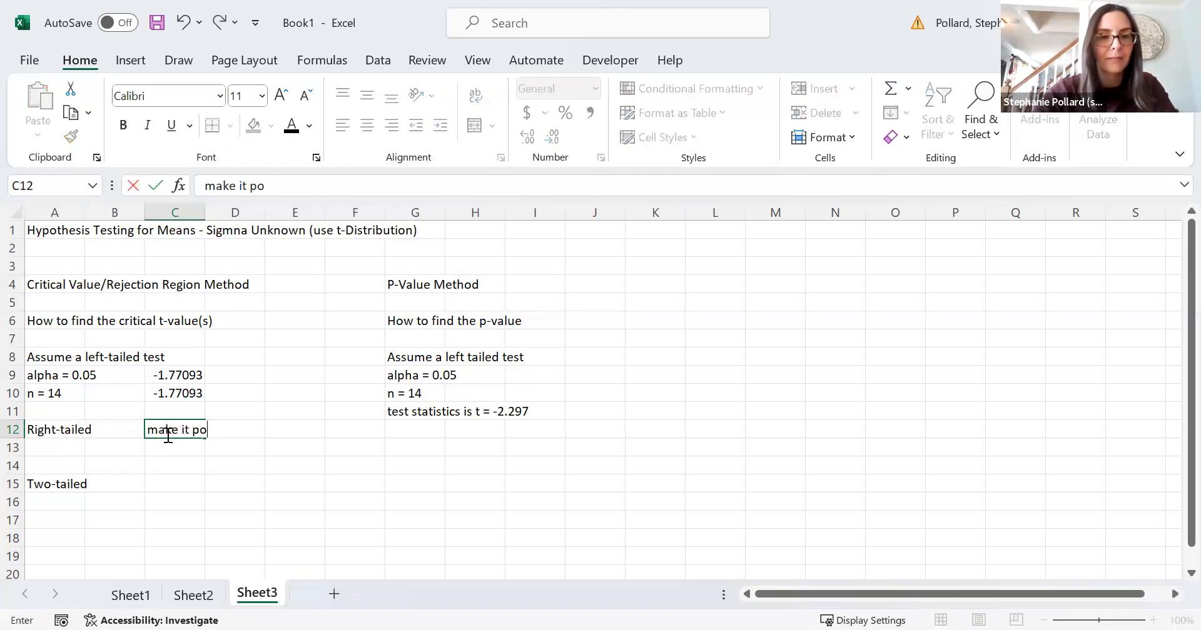
pyautogui.write('sitive')
pyautogui.press('Return')
pyautogui.write('1.771')
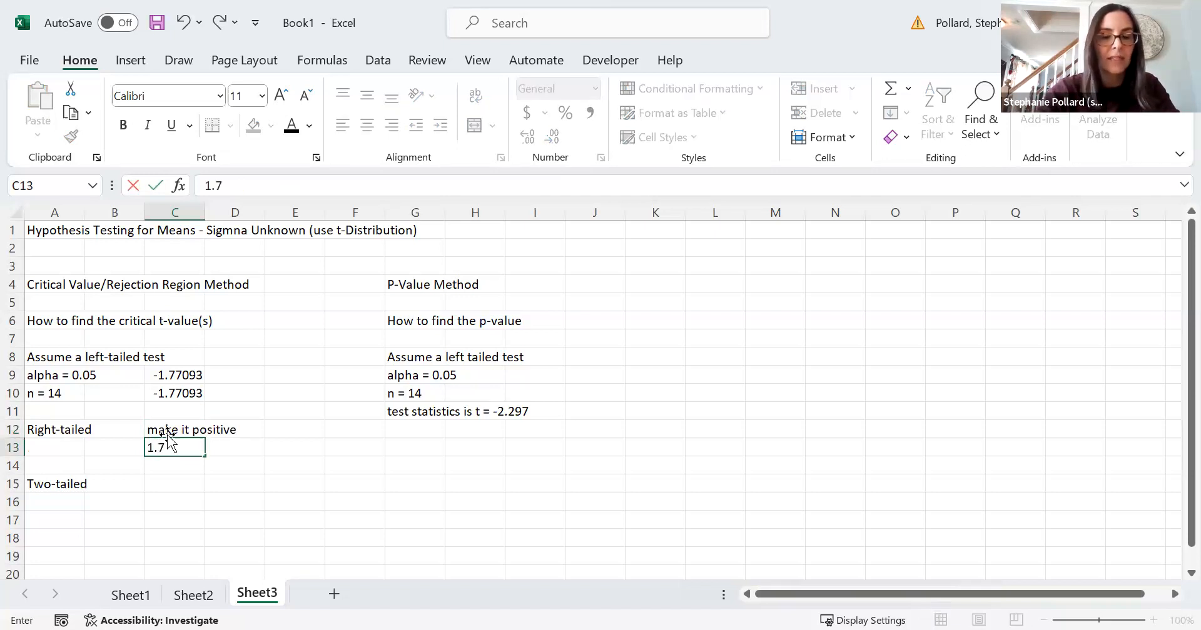
pyautogui.click(217, 447)
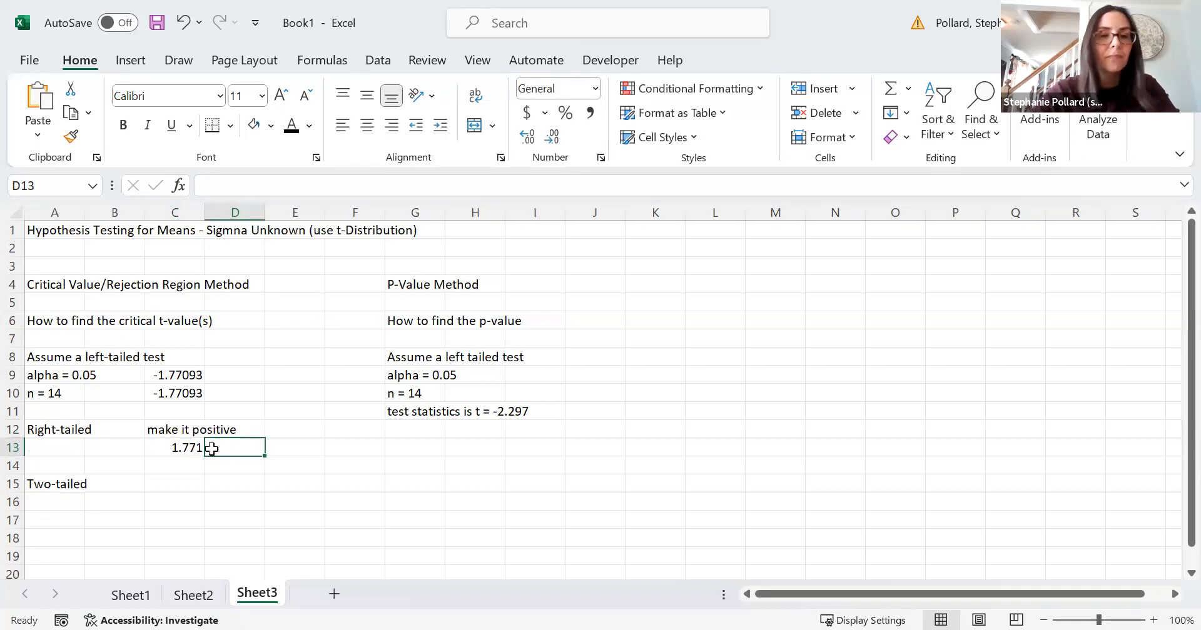
pyautogui.click(187, 448)
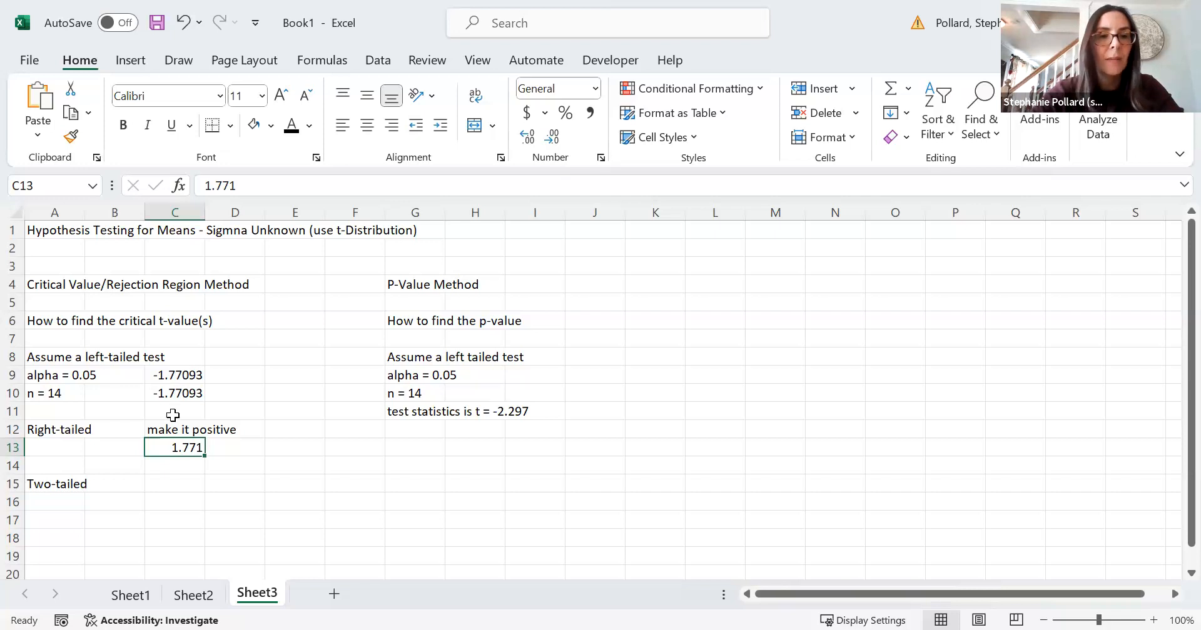
pyautogui.click(171, 377)
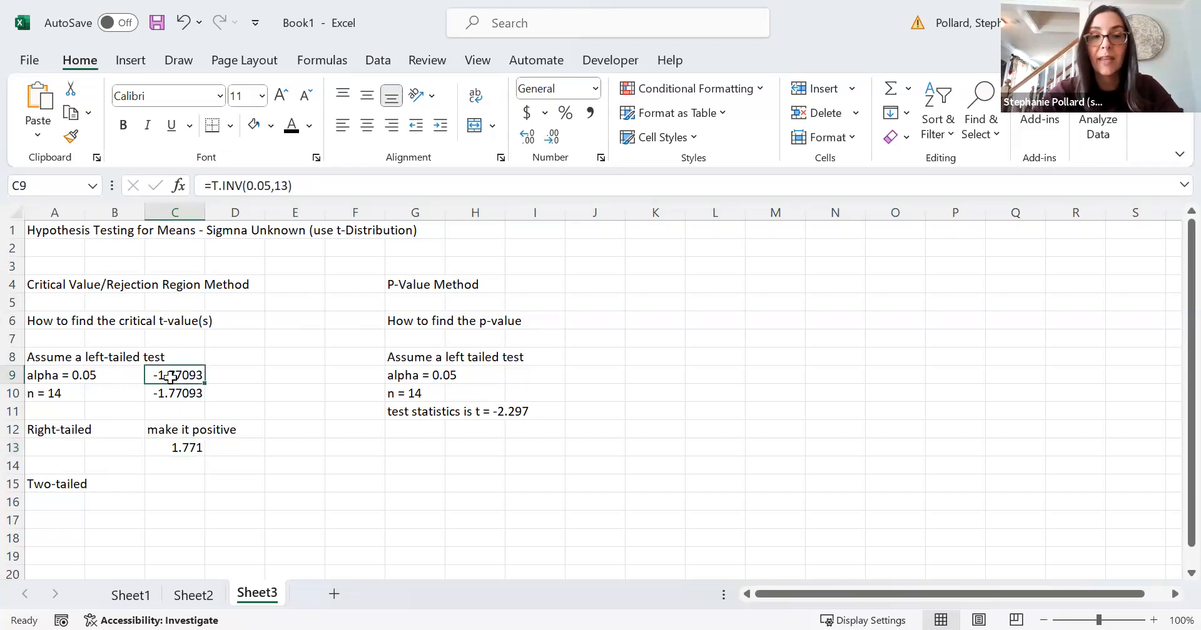
pyautogui.click(172, 444)
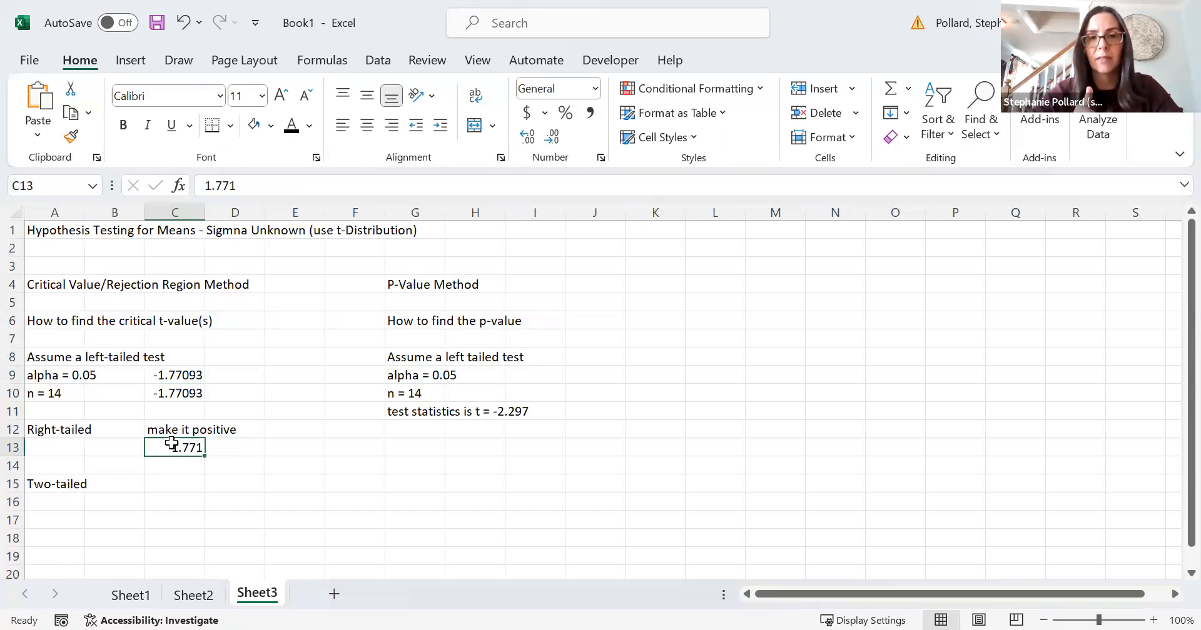
pyautogui.click(175, 489)
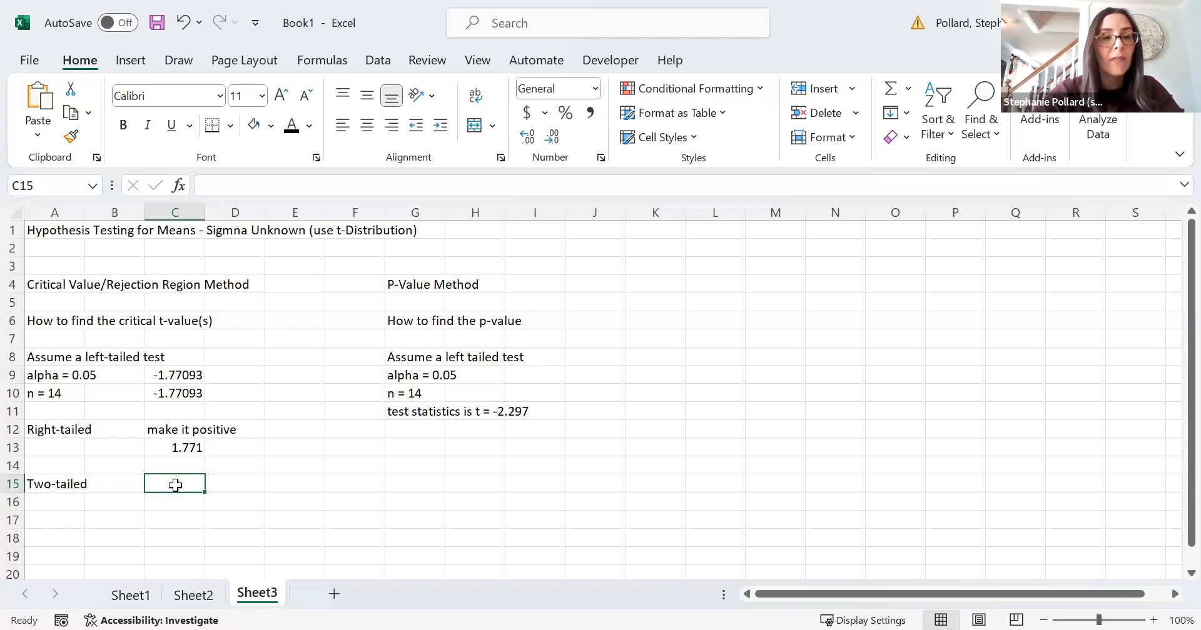
# Step: Label the left-tailed and right-tailed critical values with the function name "t.inv" in D9 and D13
pyautogui.click(186, 375)
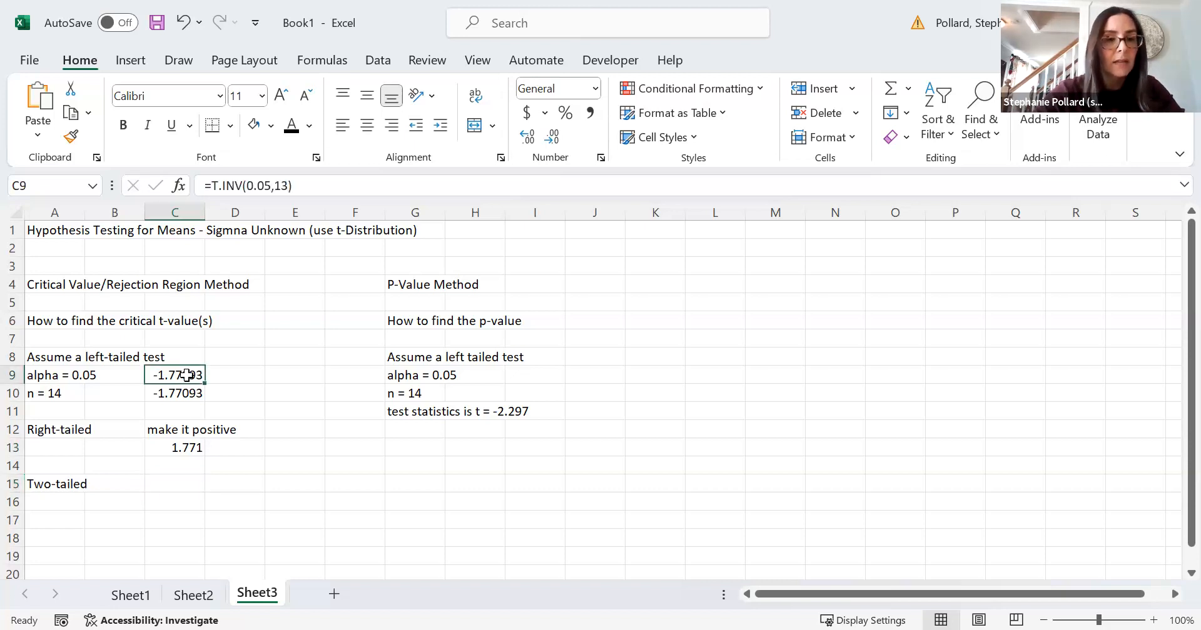
pyautogui.click(232, 375)
pyautogui.write('t.inv')
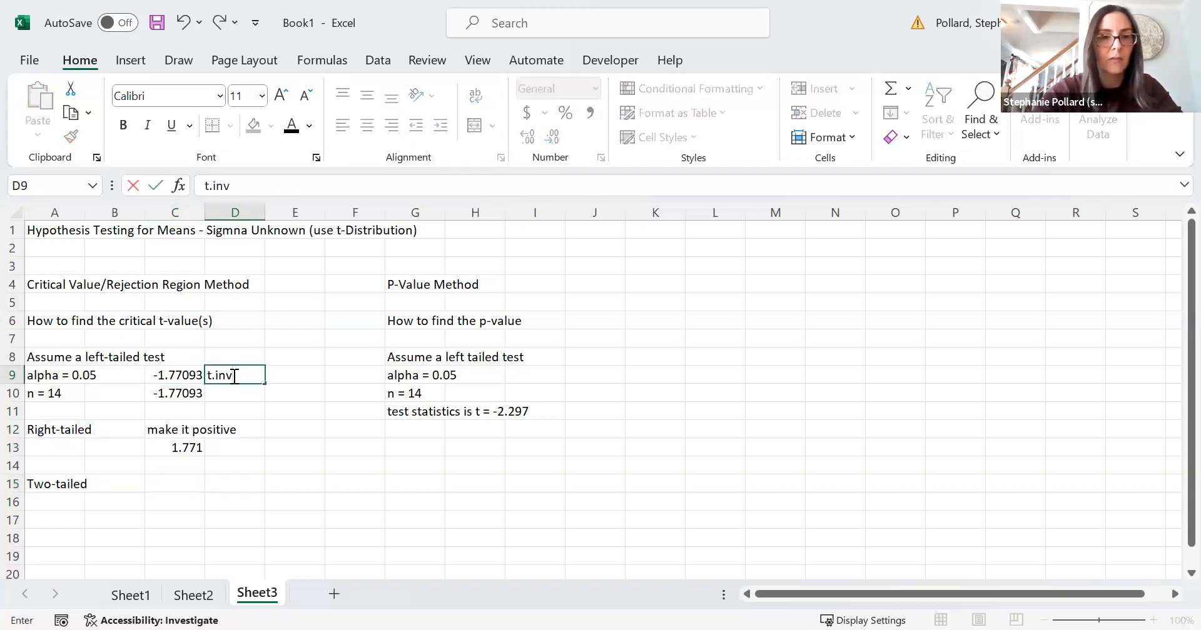
pyautogui.click(231, 449)
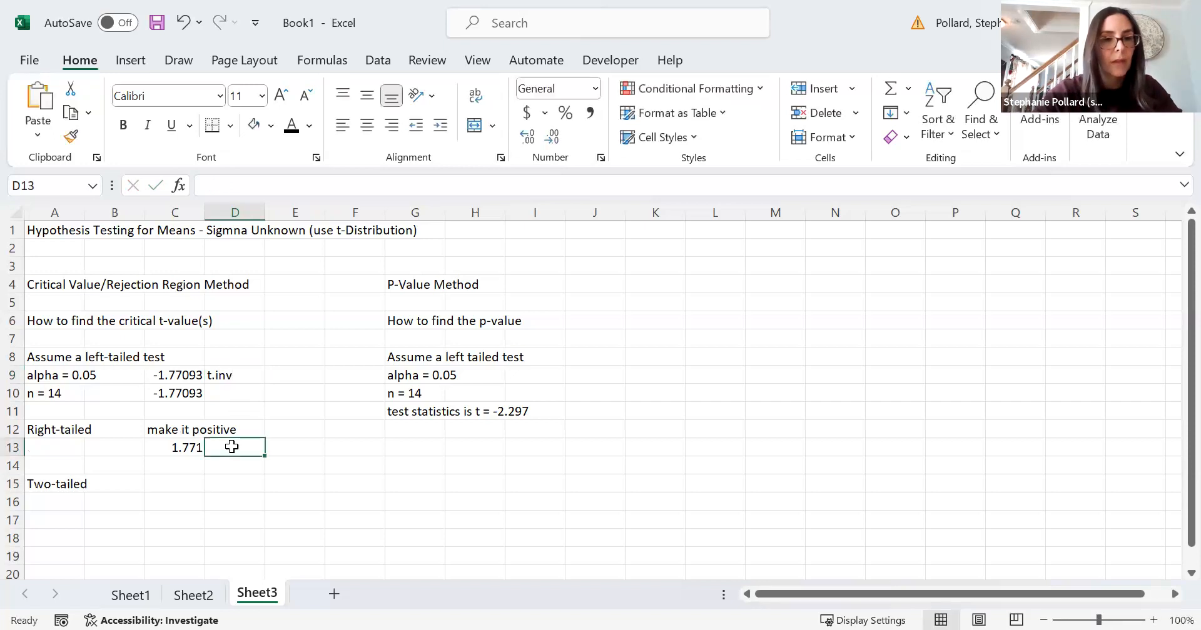
pyautogui.write('t.inv')
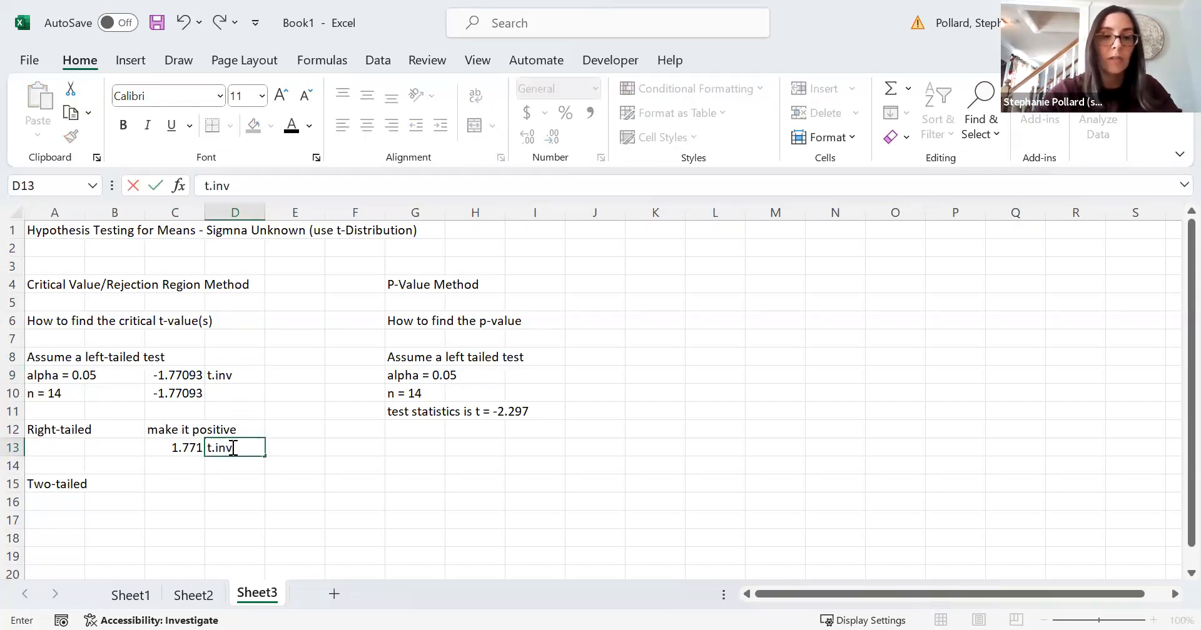
# Step: Calculate the two-tailed critical t-value in C15 with =T.INV.2T(0.05,13)
pyautogui.click(191, 487)
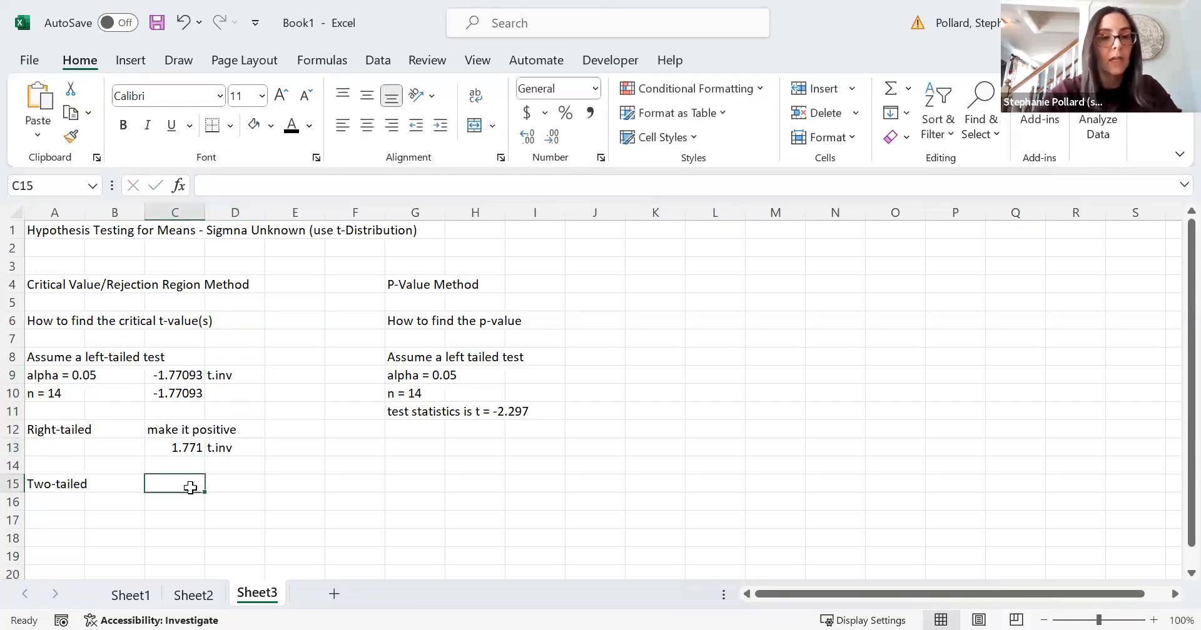
pyautogui.write('=')
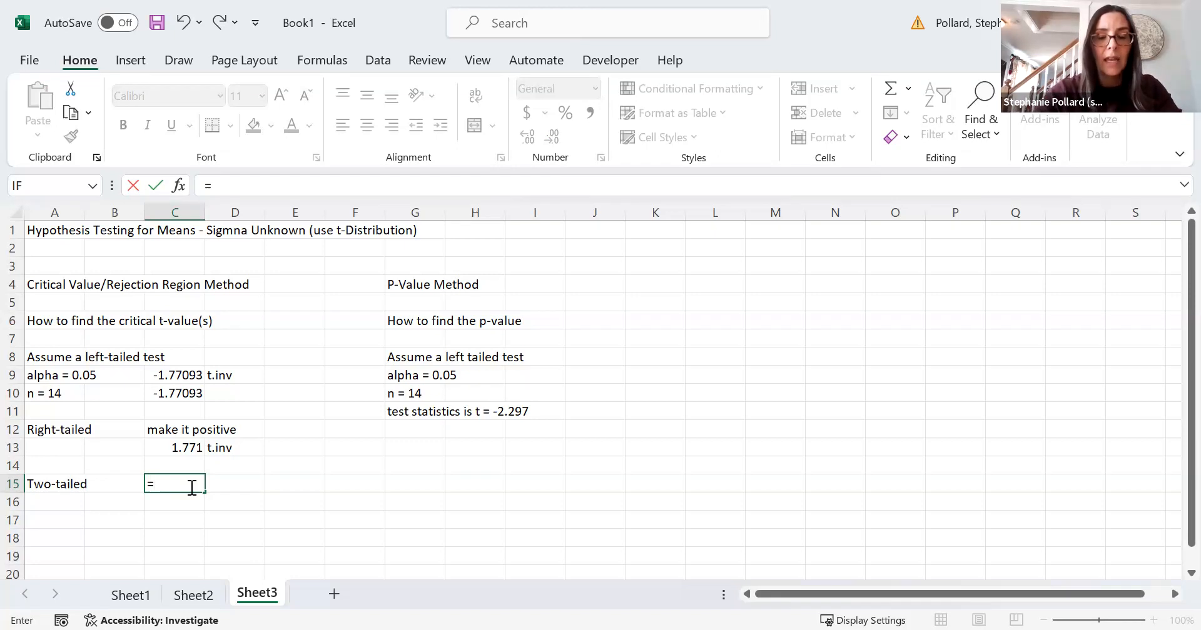
pyautogui.write('t.in')
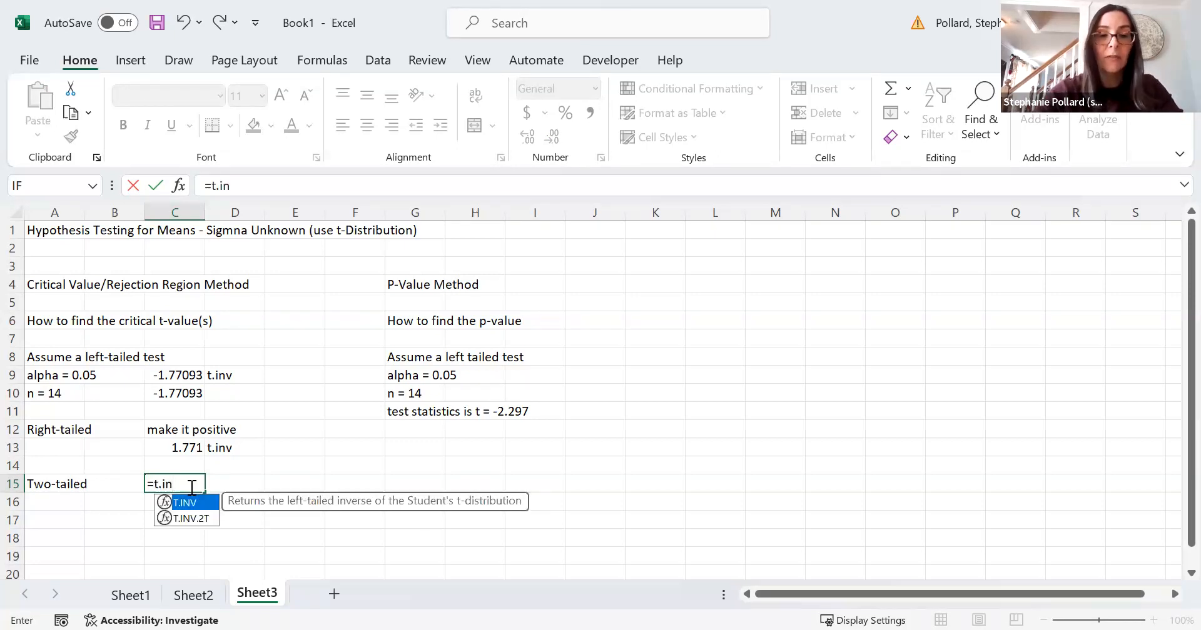
pyautogui.doubleClick(204, 520)
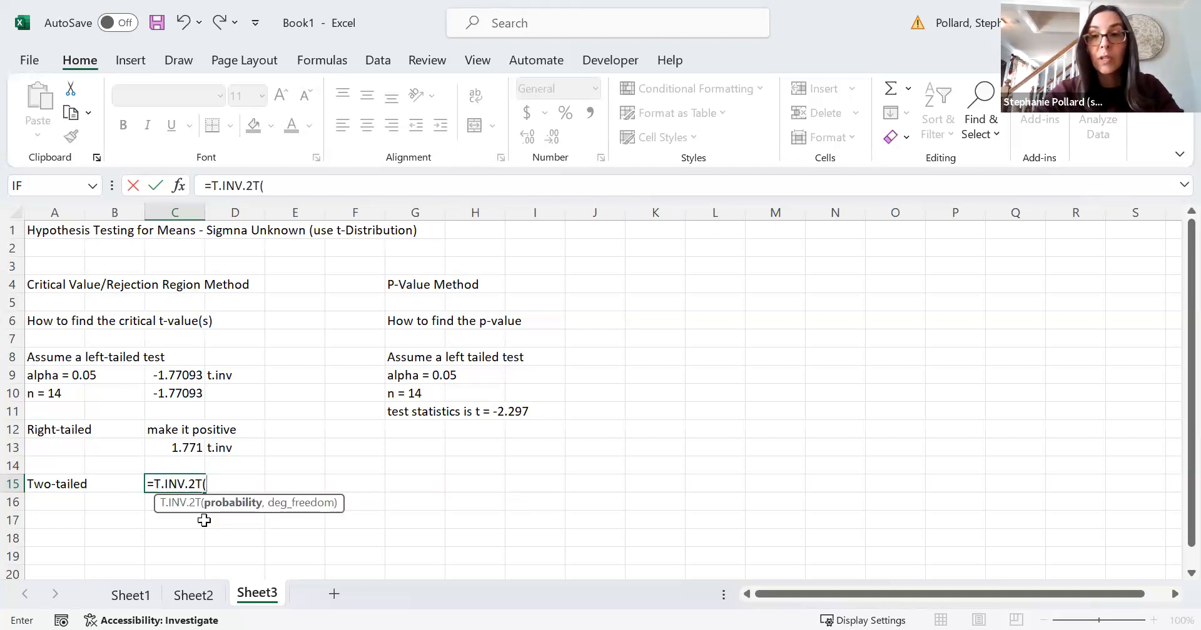
pyautogui.write('0.05')
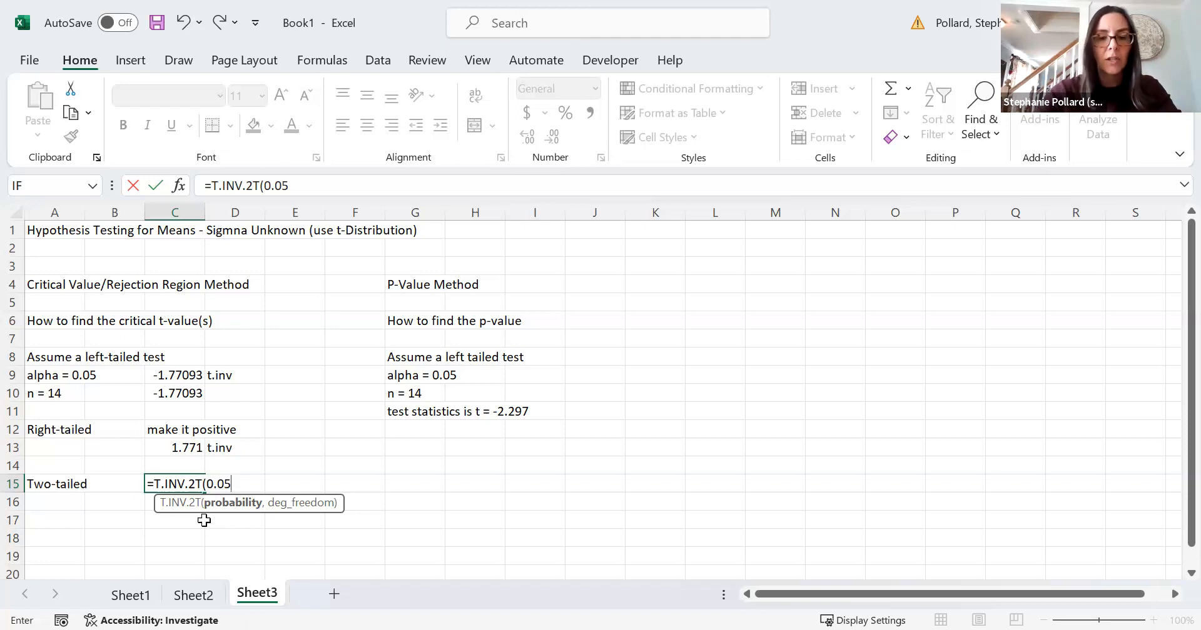
pyautogui.write(',13')
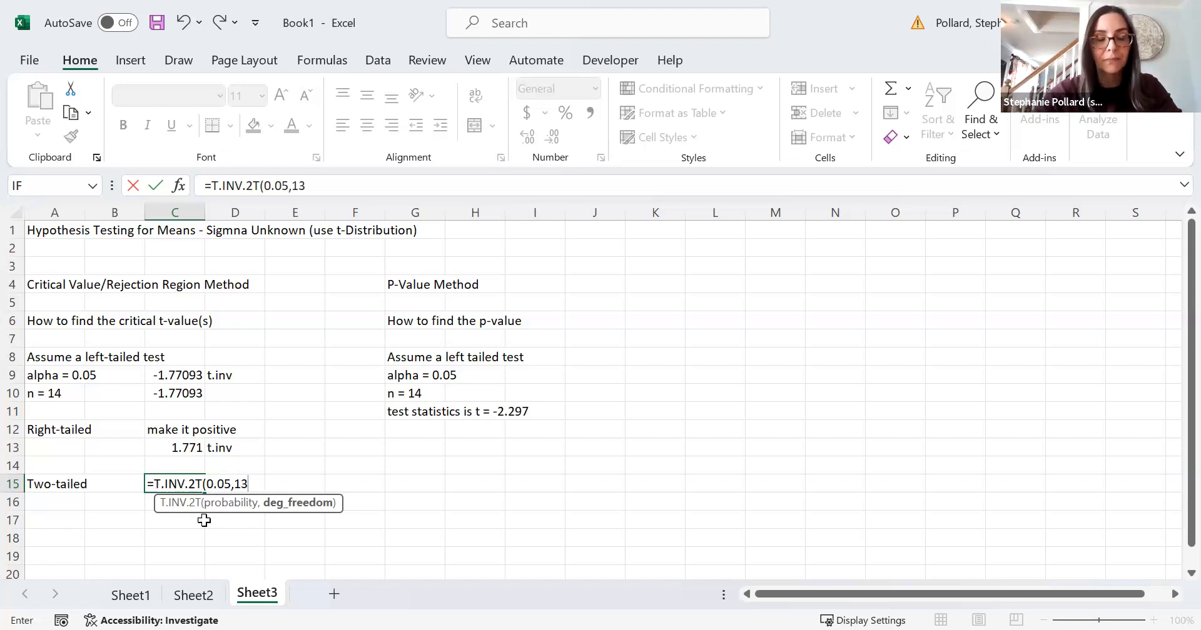
pyautogui.write(')')
pyautogui.press('Return')
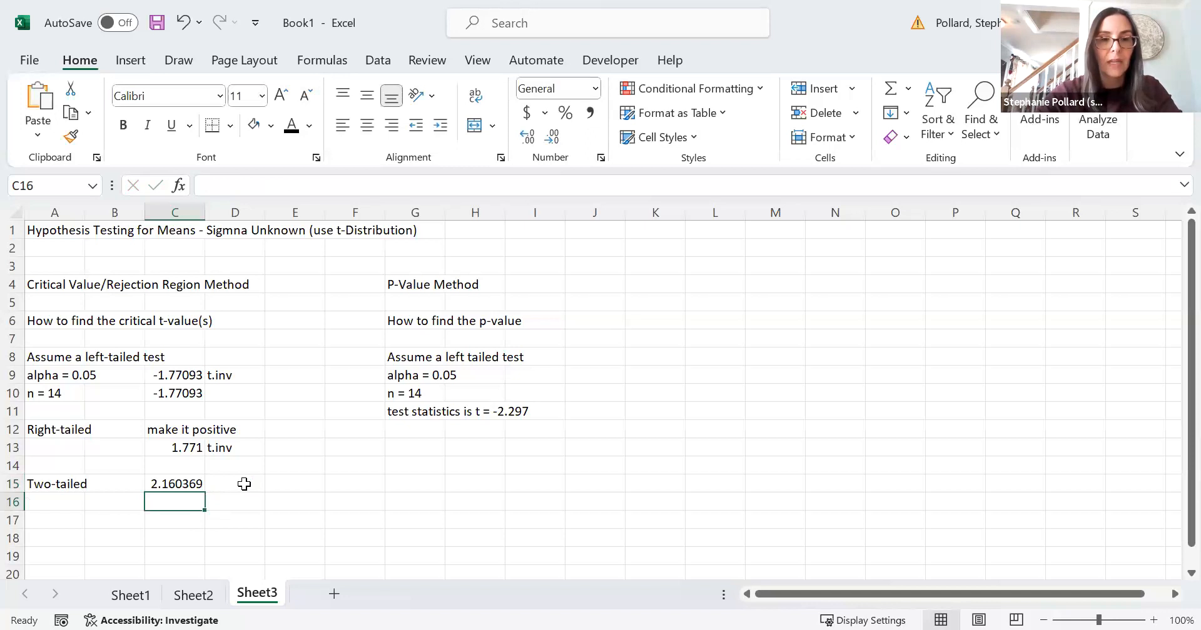
# Step: Label the two-tailed critical value with the function name "t.inv.2t" in D15
pyautogui.click(244, 484)
pyautogui.write('t.inv.')
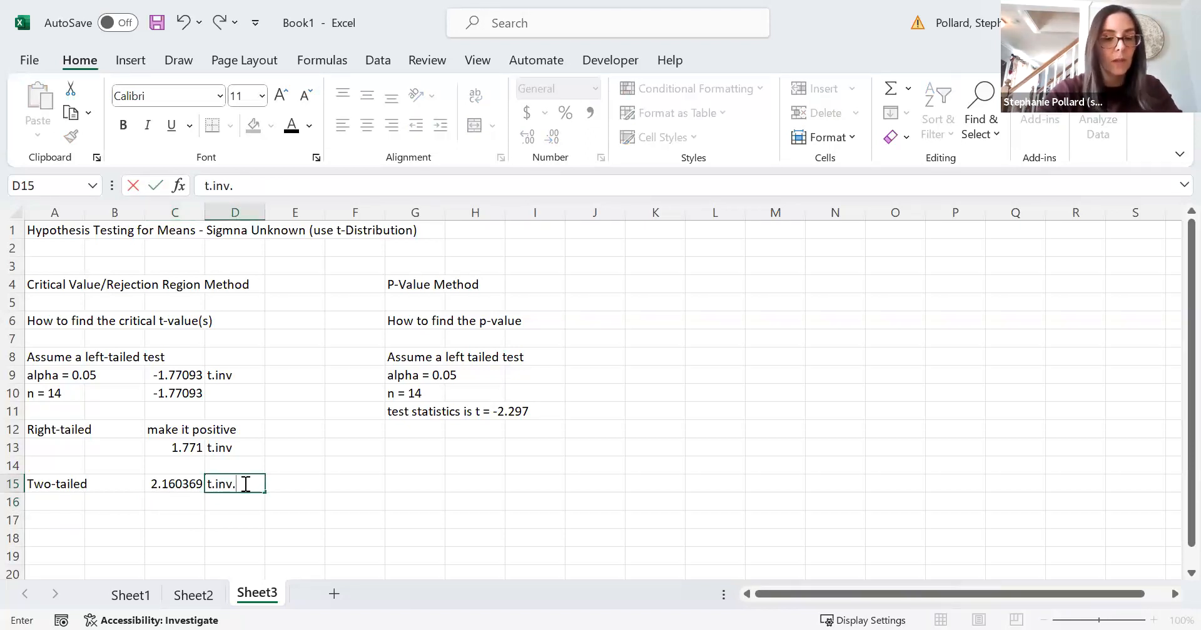
pyautogui.write('2t')
pyautogui.click(181, 485)
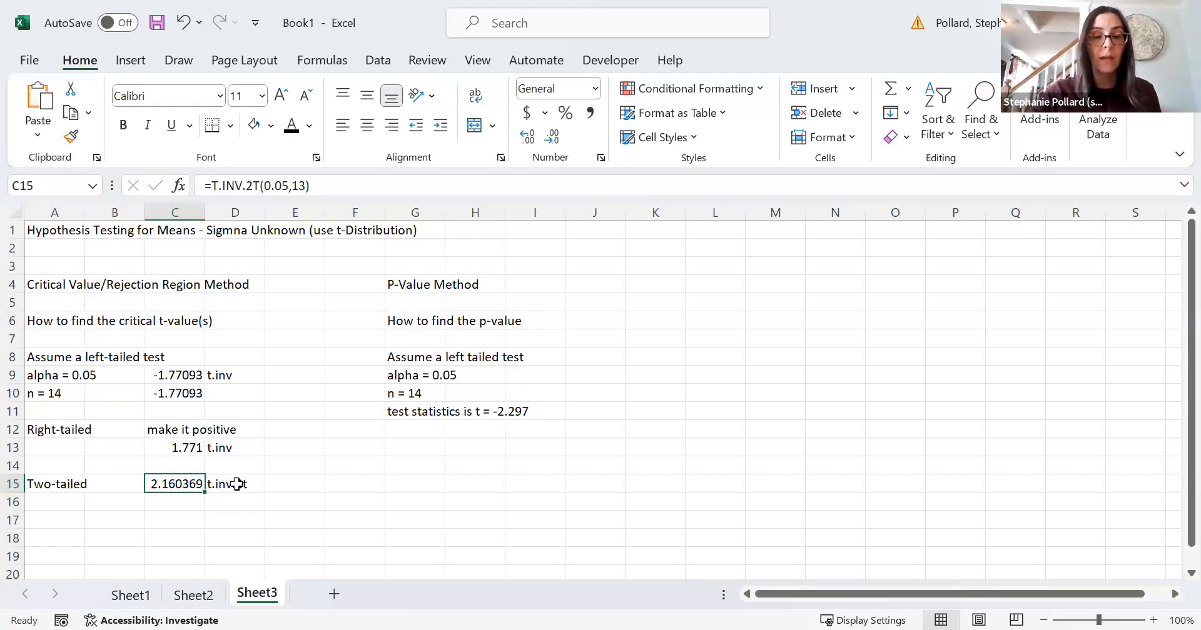
# Step: Enter the negative two-tailed critical value -2.160 in C16, below the positive one
pyautogui.click(186, 503)
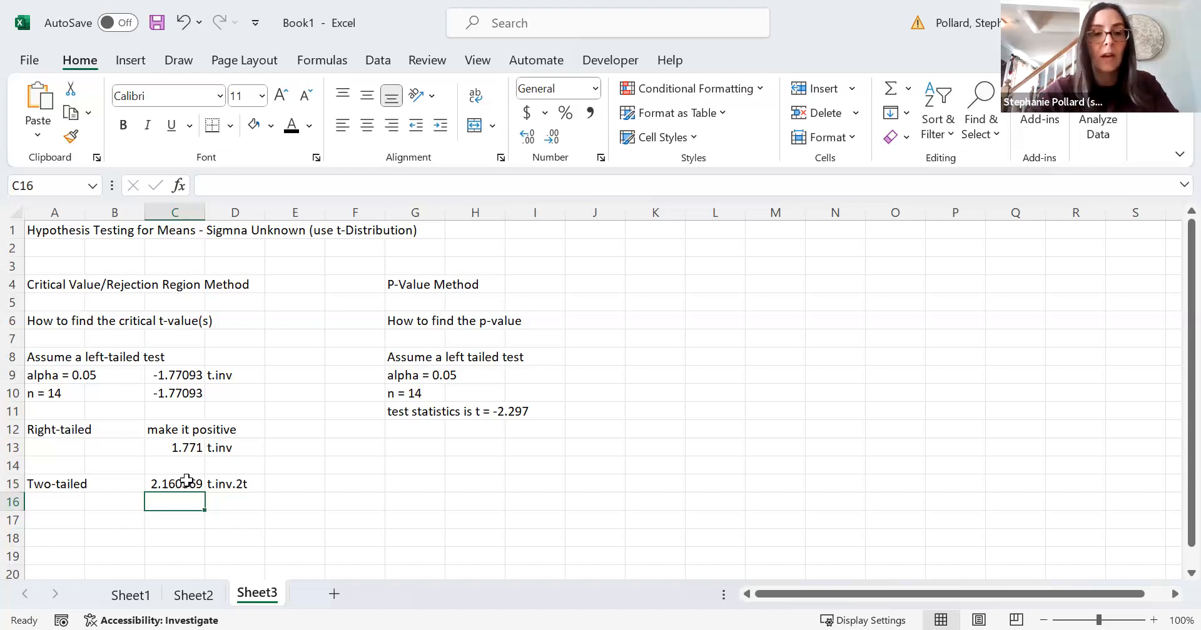
pyautogui.click(186, 480)
pyautogui.click(184, 503)
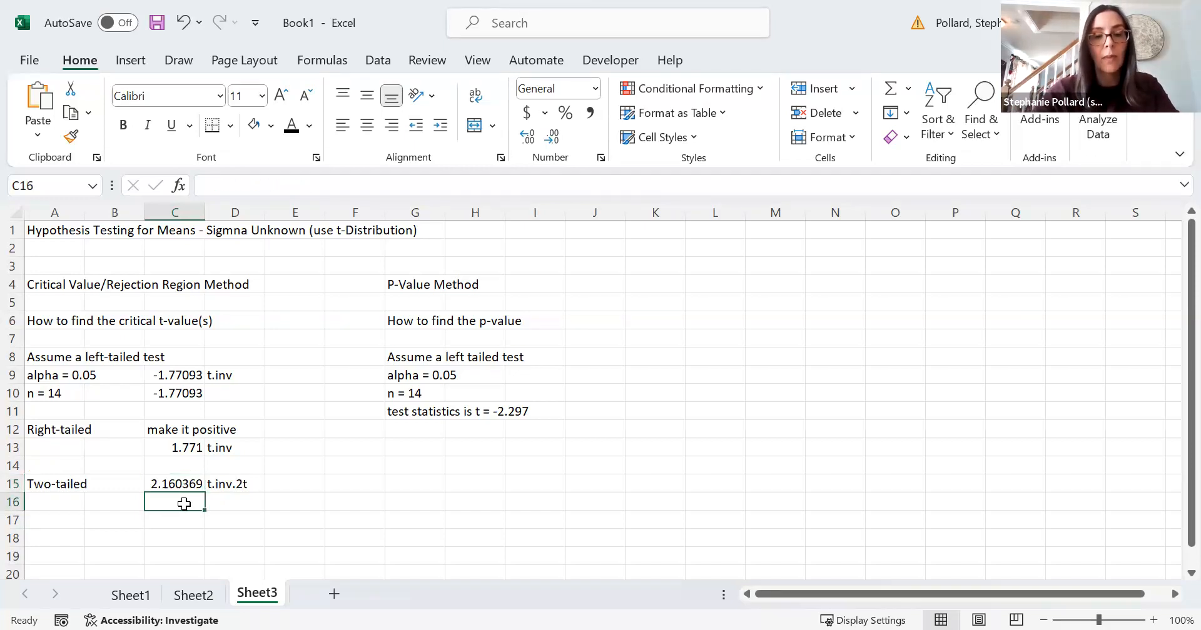
pyautogui.write('-2.16')
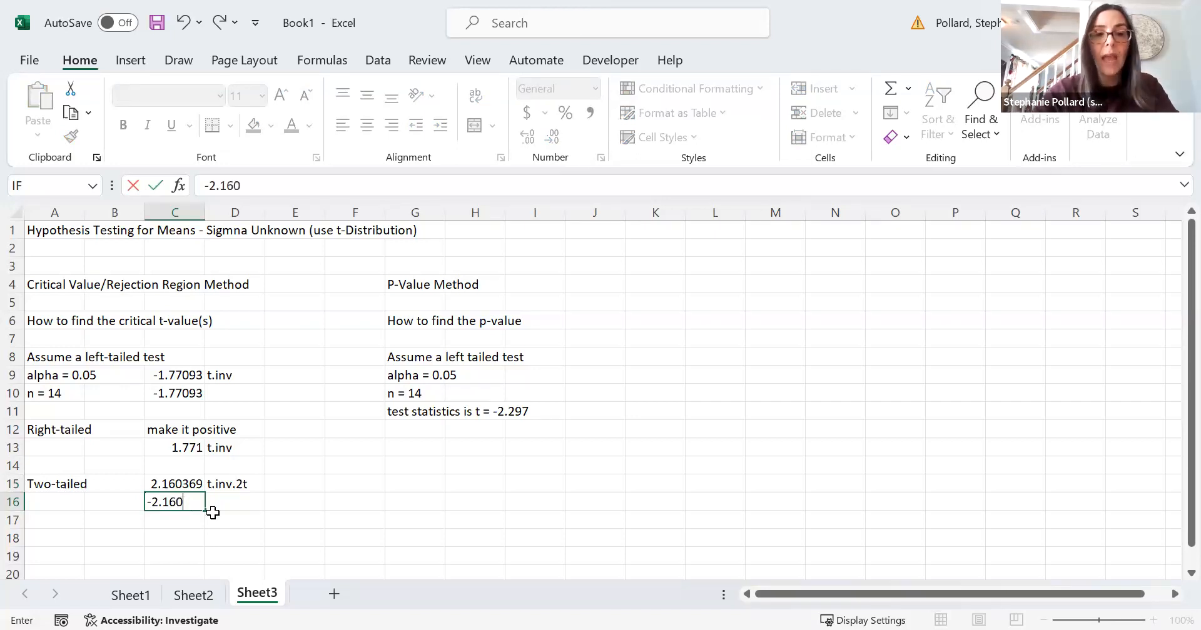
pyautogui.click(235, 518)
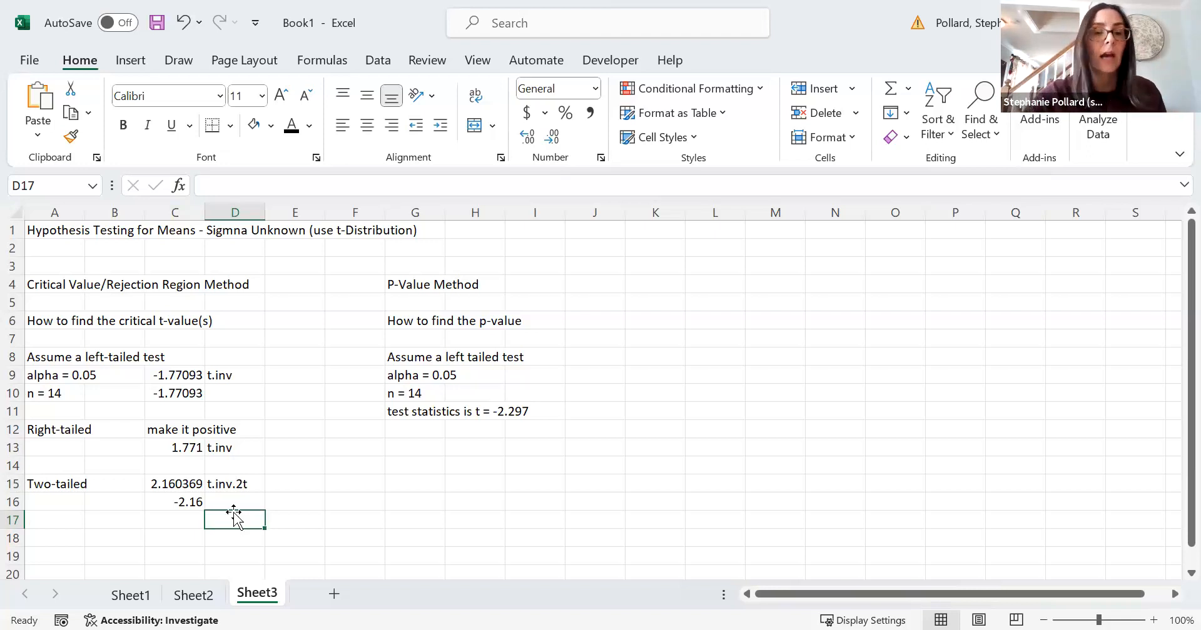
pyautogui.click(191, 484)
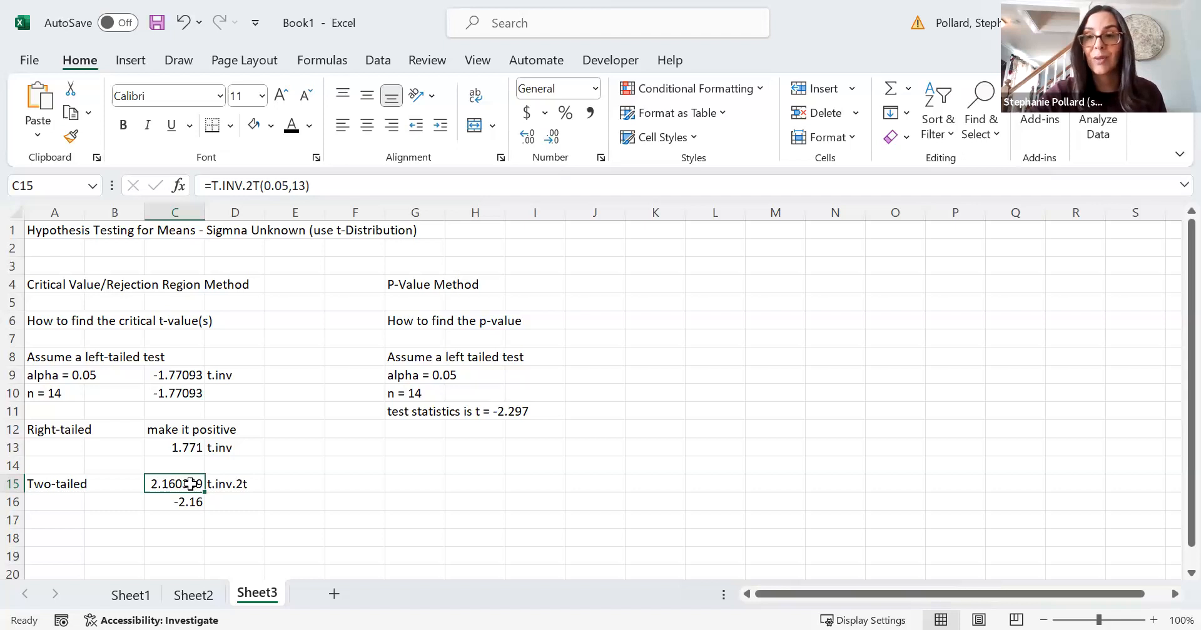
pyautogui.click(408, 601)
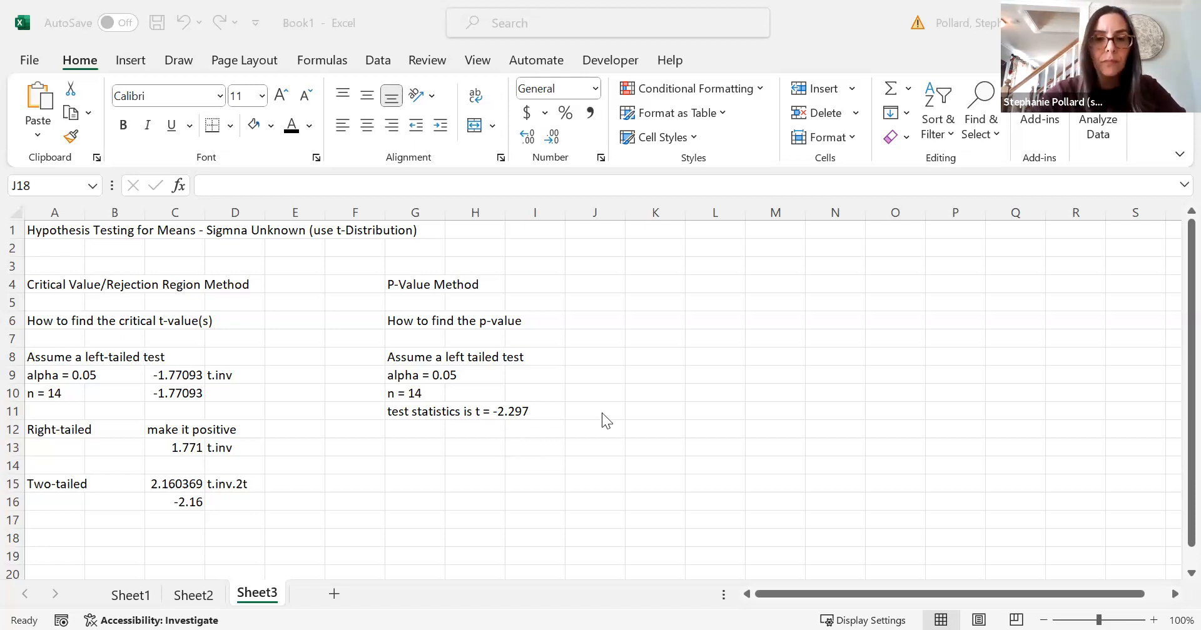
# Step: Enter the function name "t.dist" in J8 as the label for the left-tailed p-value
pyautogui.click(599, 354)
pyautogui.write('t.dist')
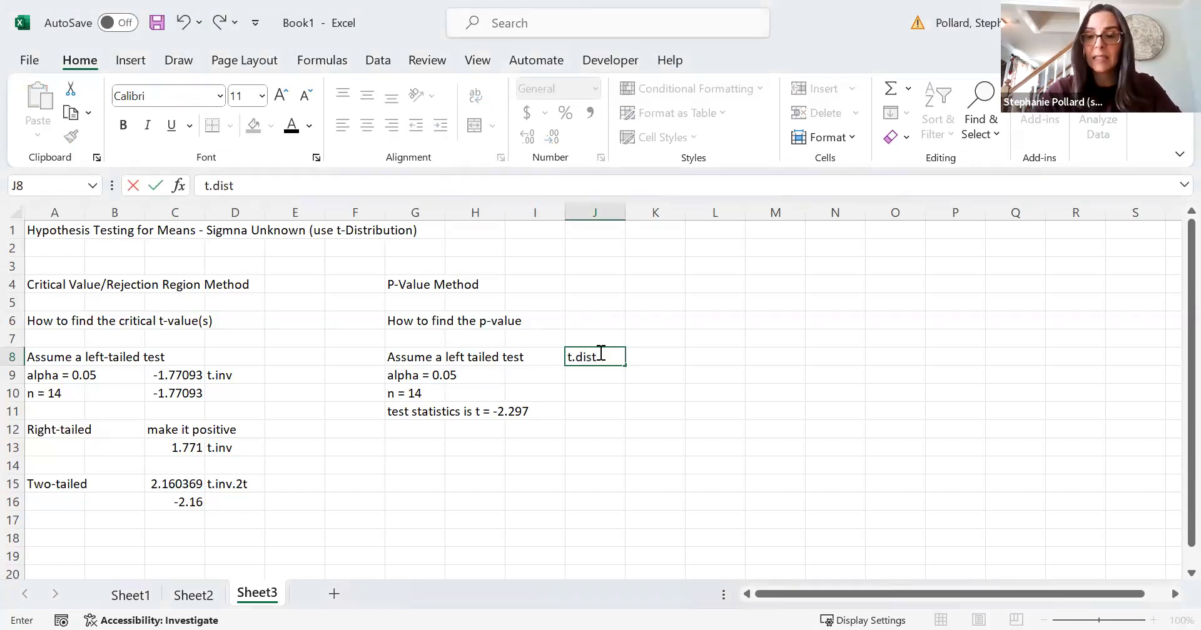
pyautogui.press('Return')
# Step: Try the left-tailed p-value formula =T.DIST(-2.297,13,TRUE) in J9, and clear the cell
pyautogui.write('=')
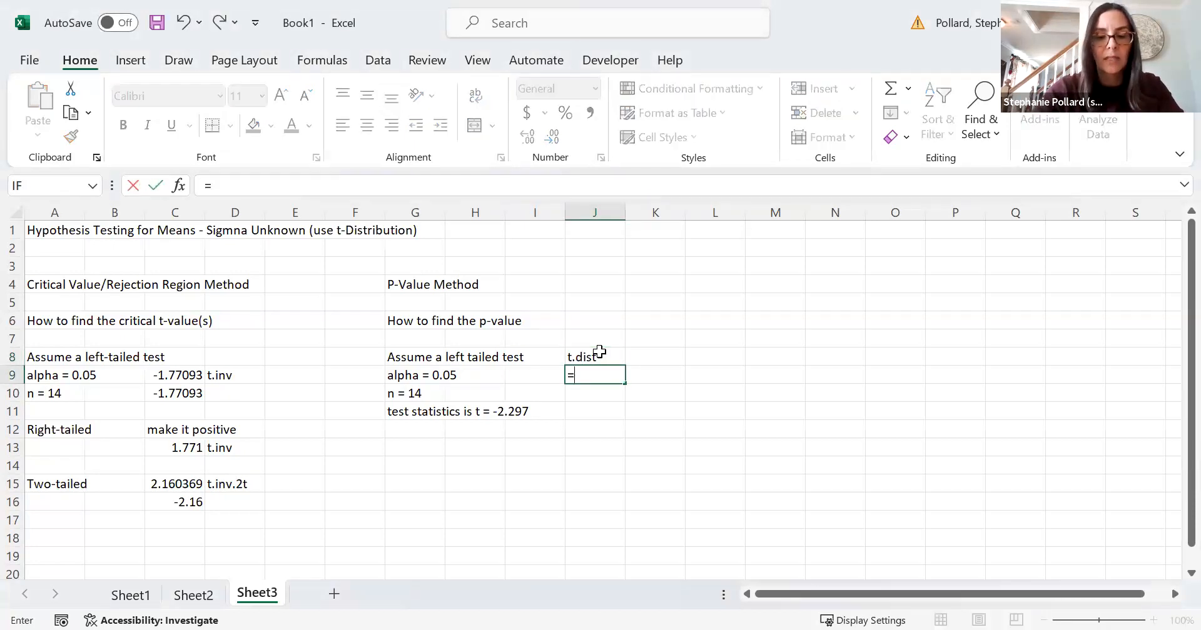
pyautogui.write('t.dist')
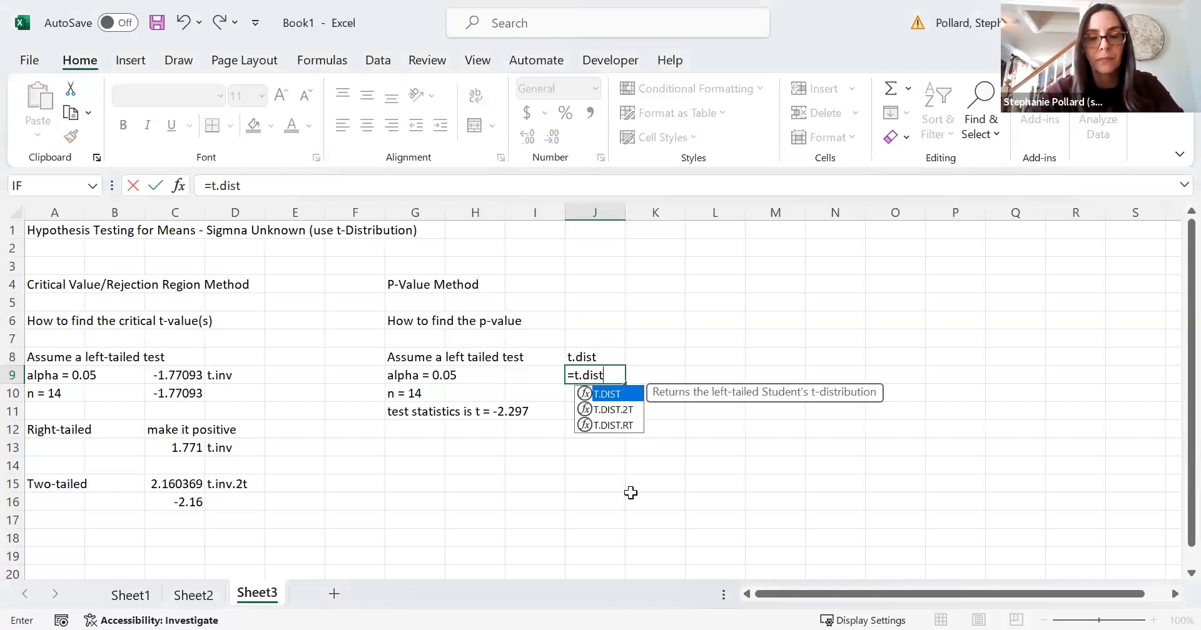
pyautogui.doubleClick(623, 397)
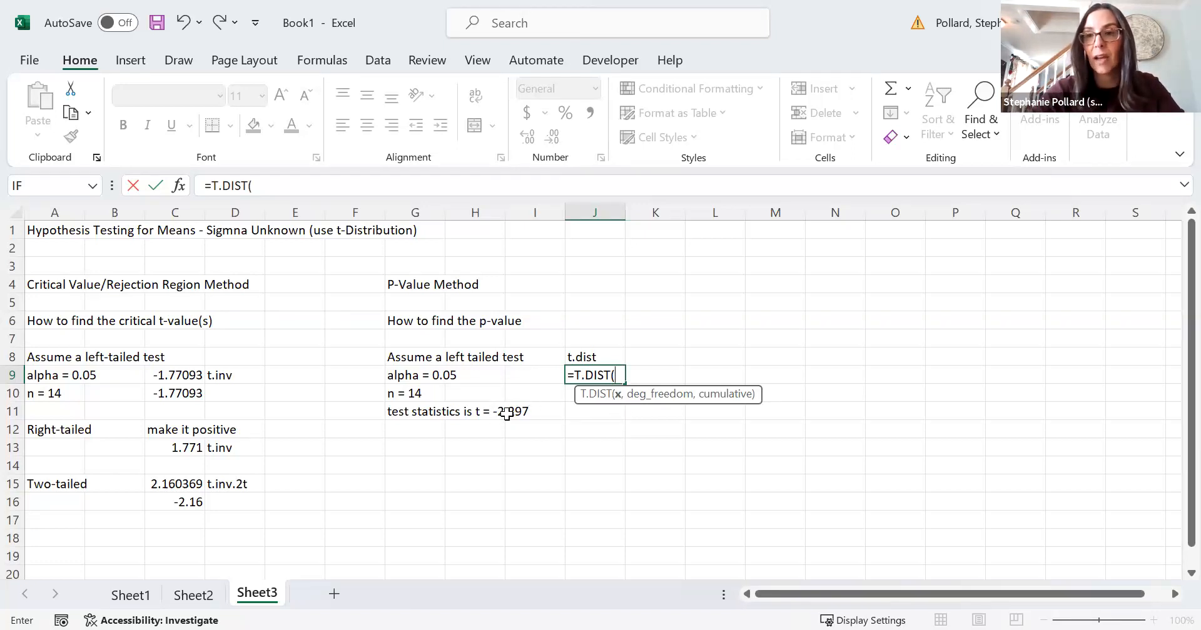
pyautogui.write('2.297')
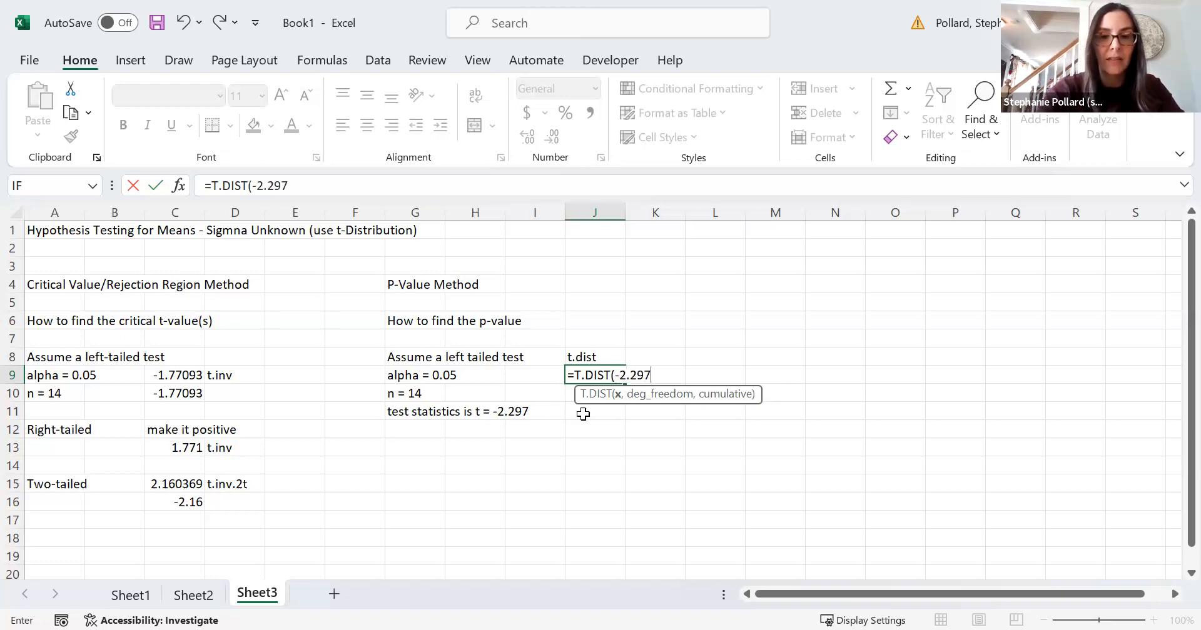
pyautogui.write(',')
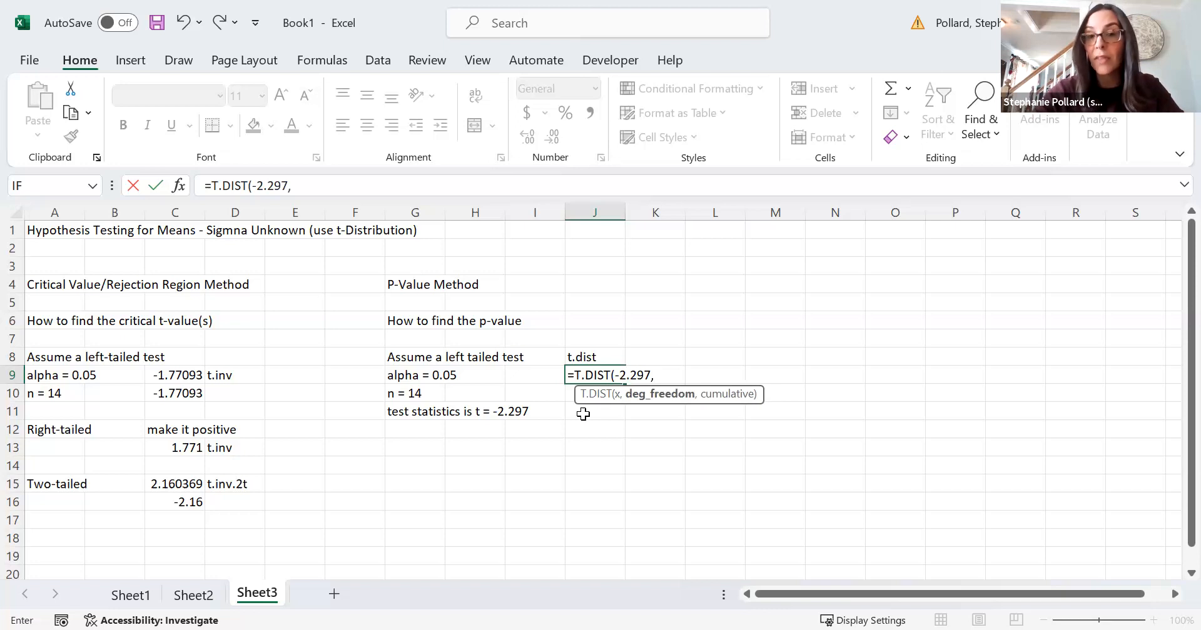
pyautogui.write('13')
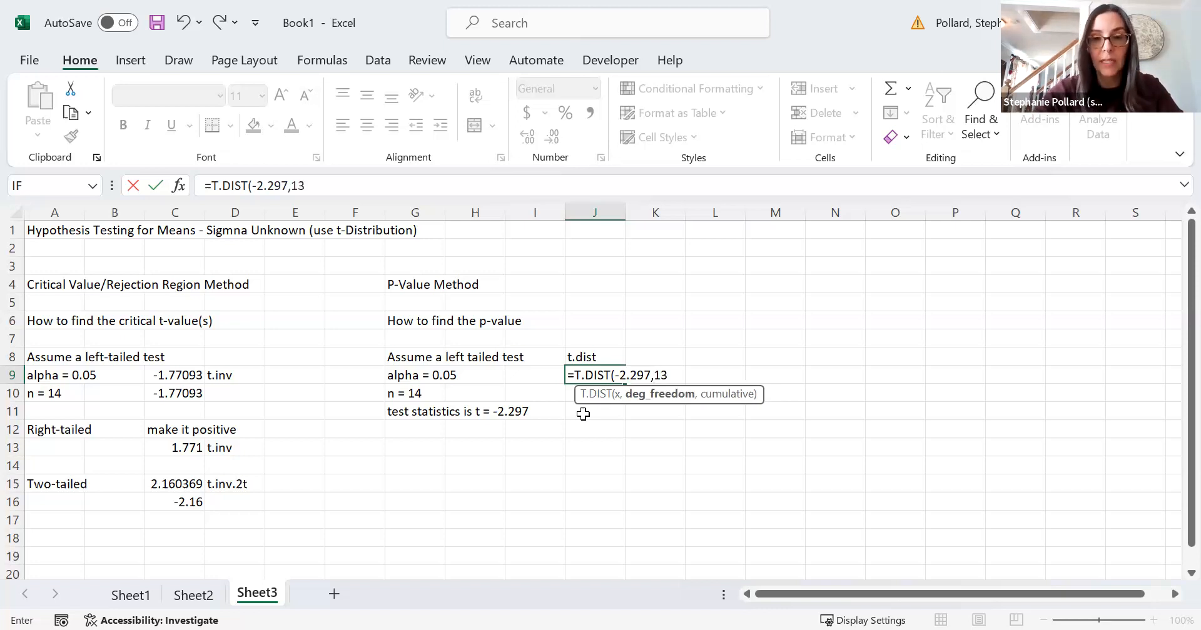
pyautogui.write(',TRUE')
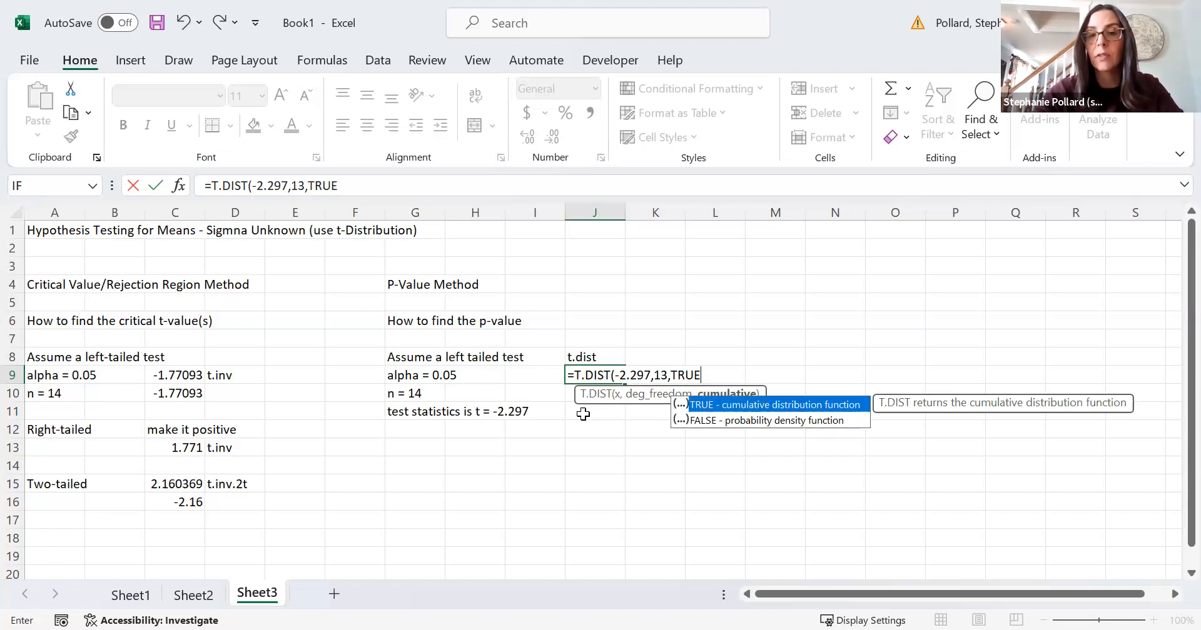
pyautogui.write(')')
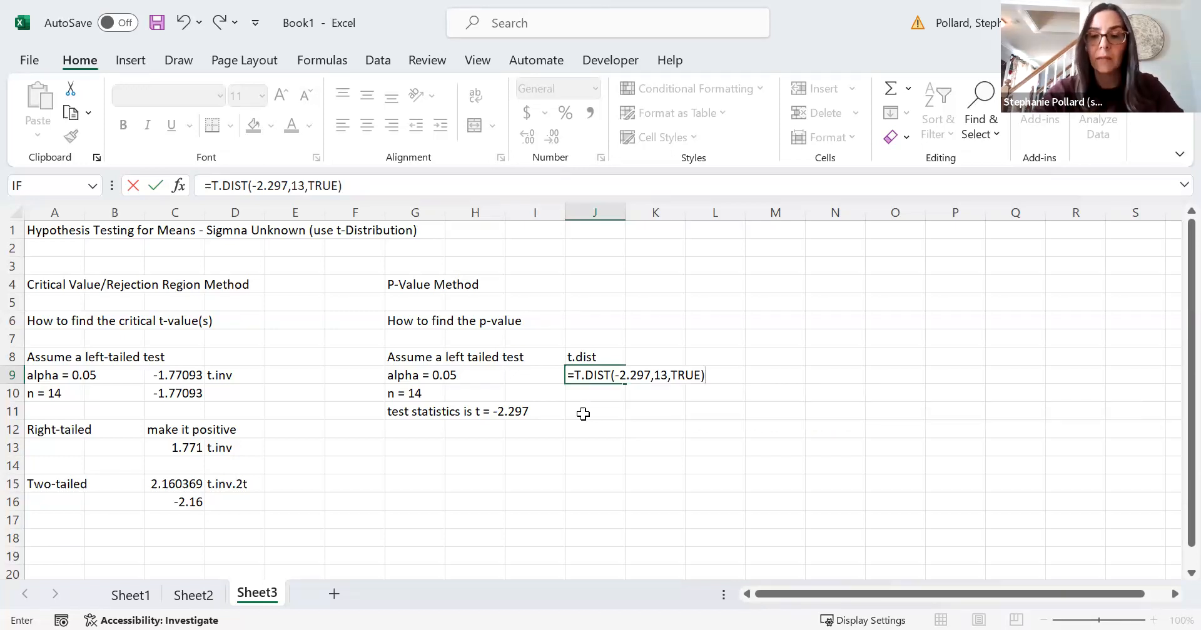
pyautogui.press('Return')
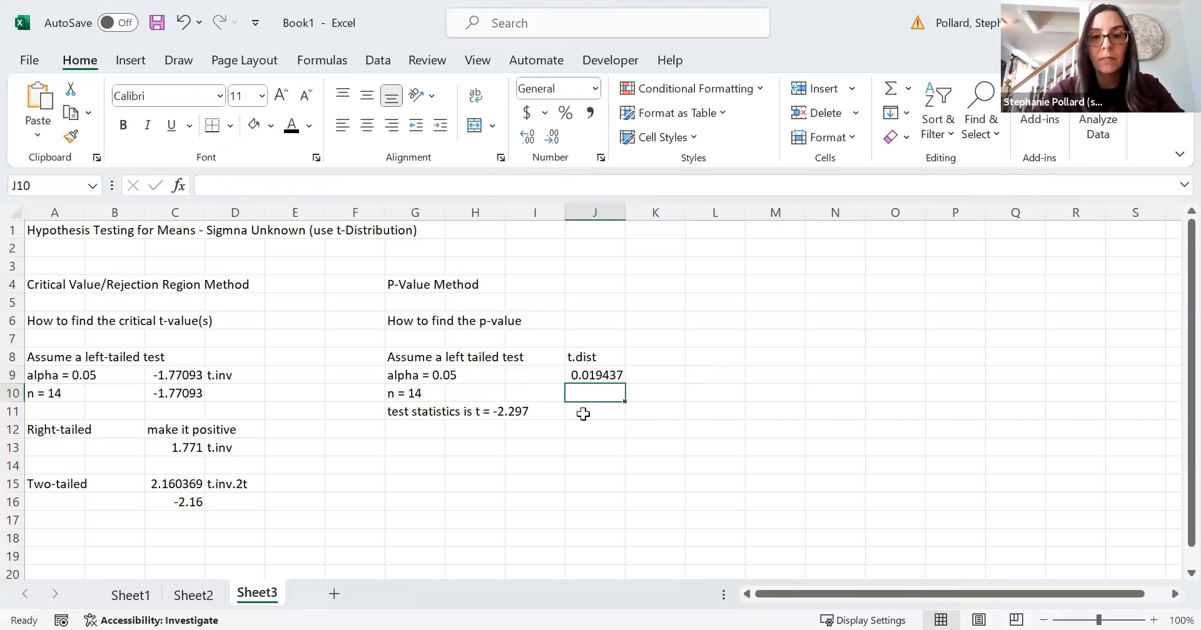
pyautogui.click(590, 377)
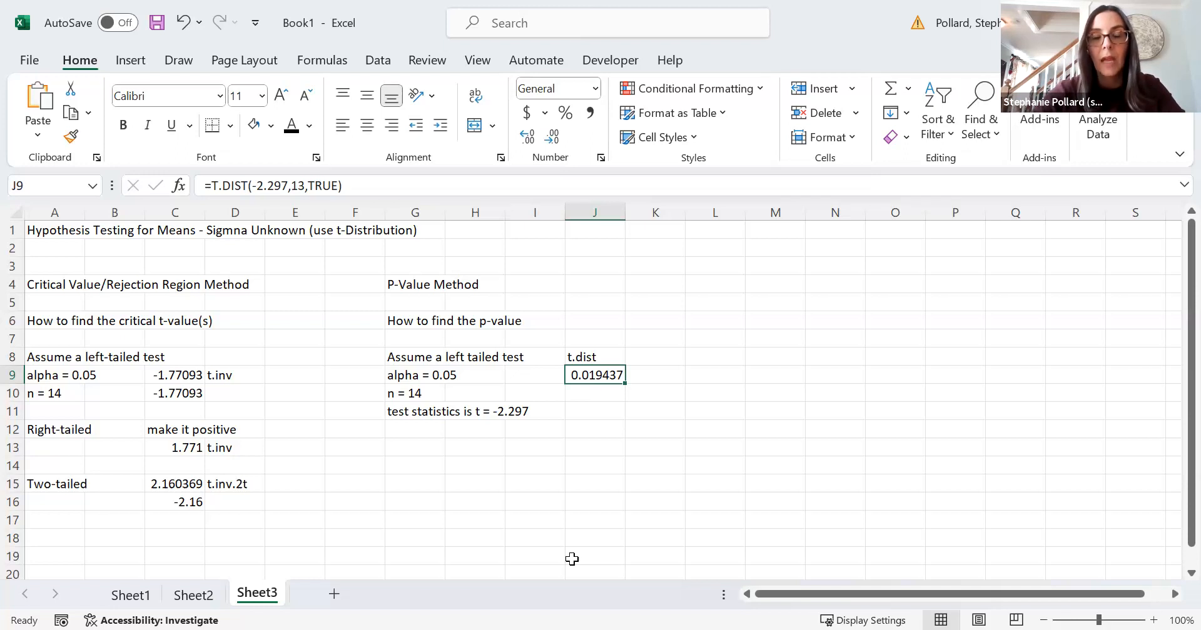
pyautogui.press('BackSpace')
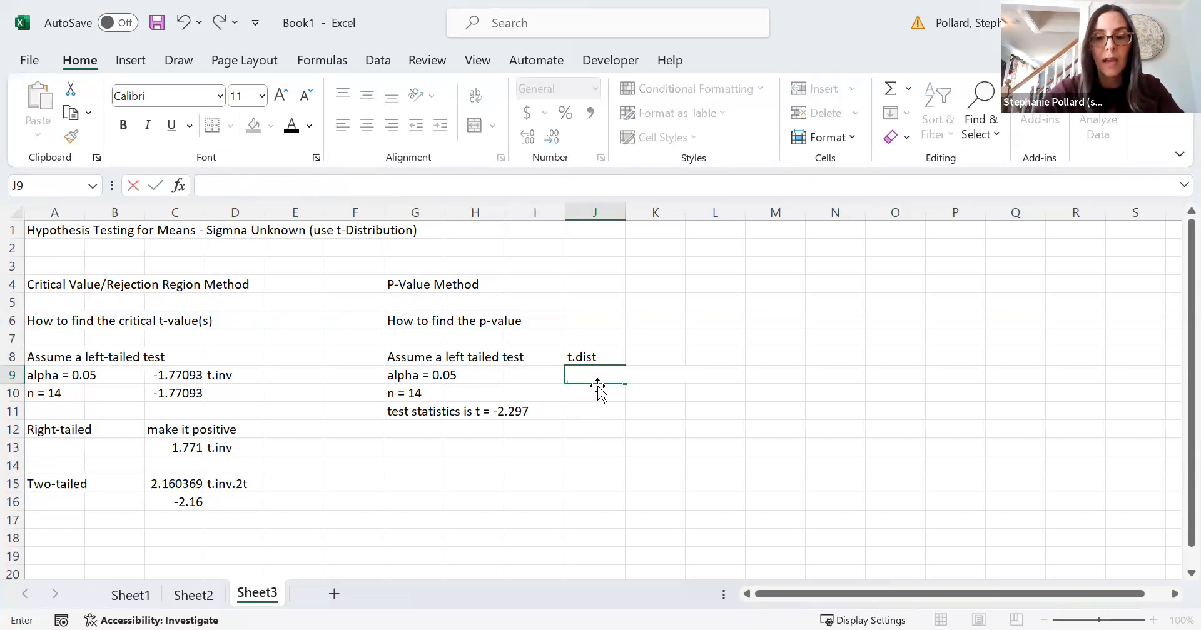
# Step: Calculate the left-tailed p-value in J9 with =T.DIST(-2.297,13,TRUE), using the test statistic and 13 degrees of freedom
pyautogui.write('=')
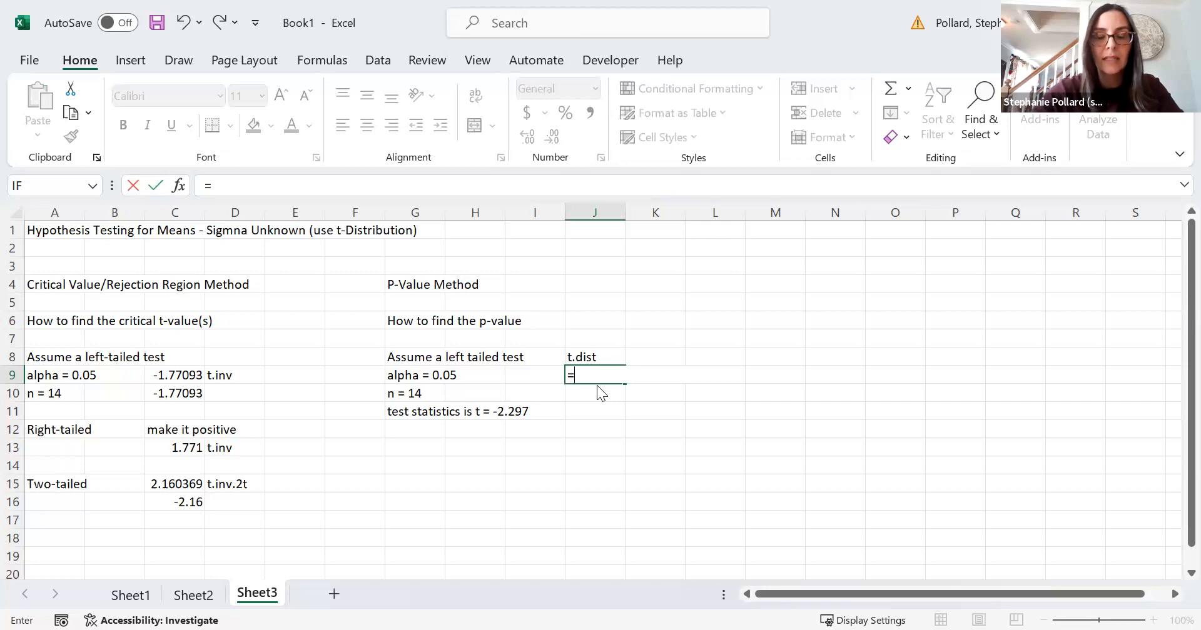
pyautogui.write('t.dis')
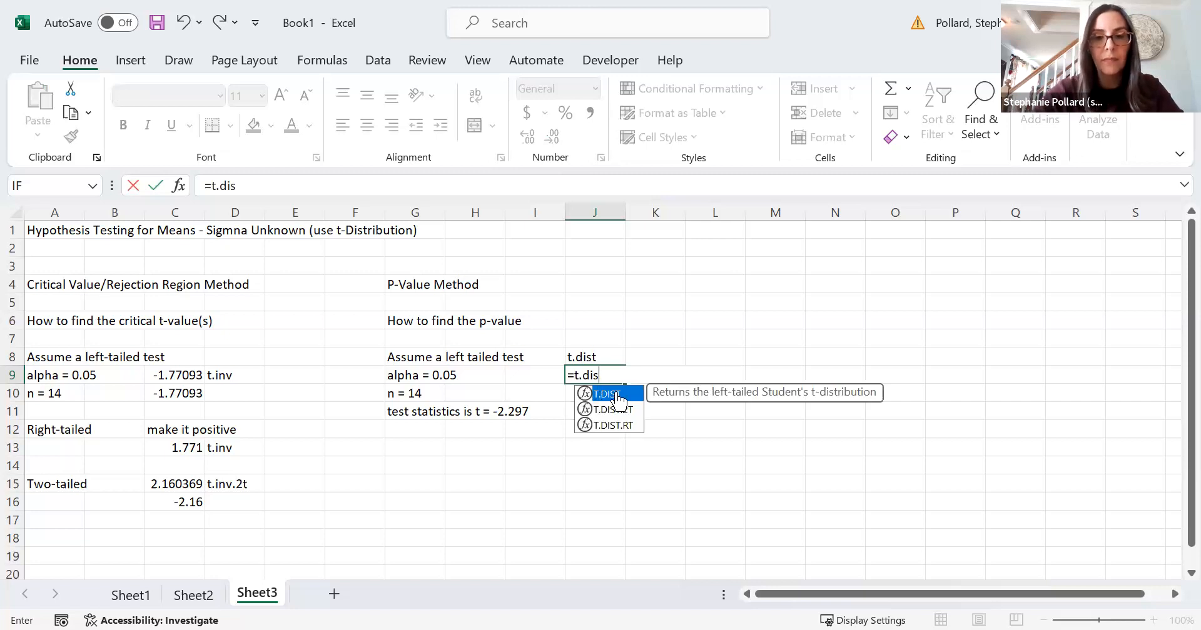
pyautogui.doubleClick(602, 394)
pyautogui.write('-2.297')
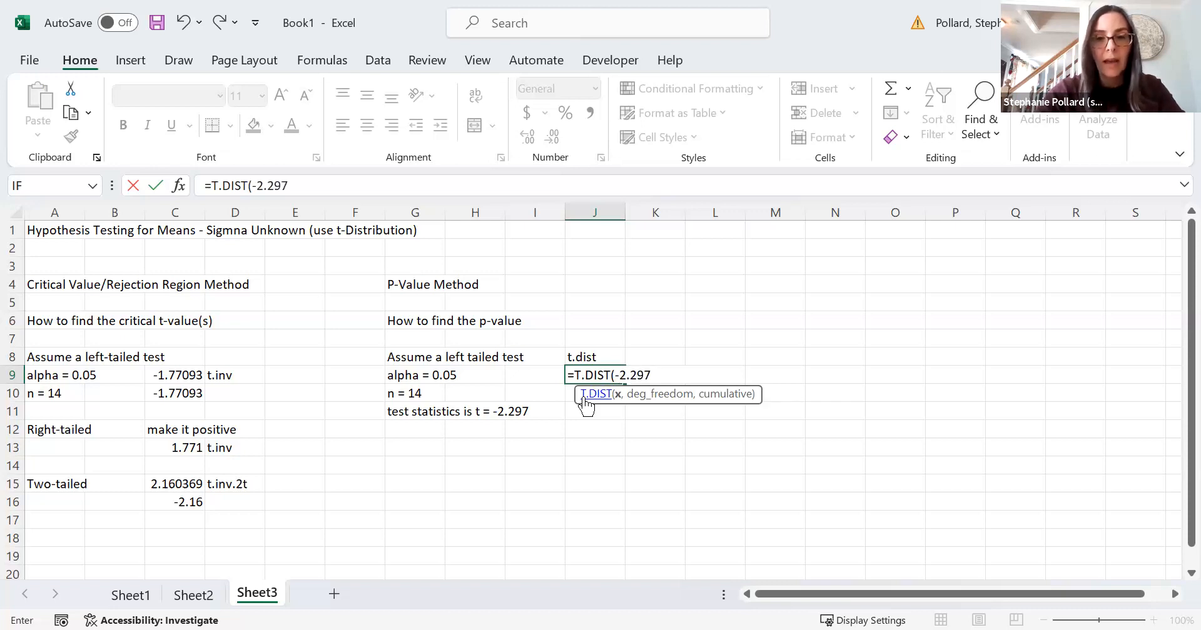
pyautogui.write(',13')
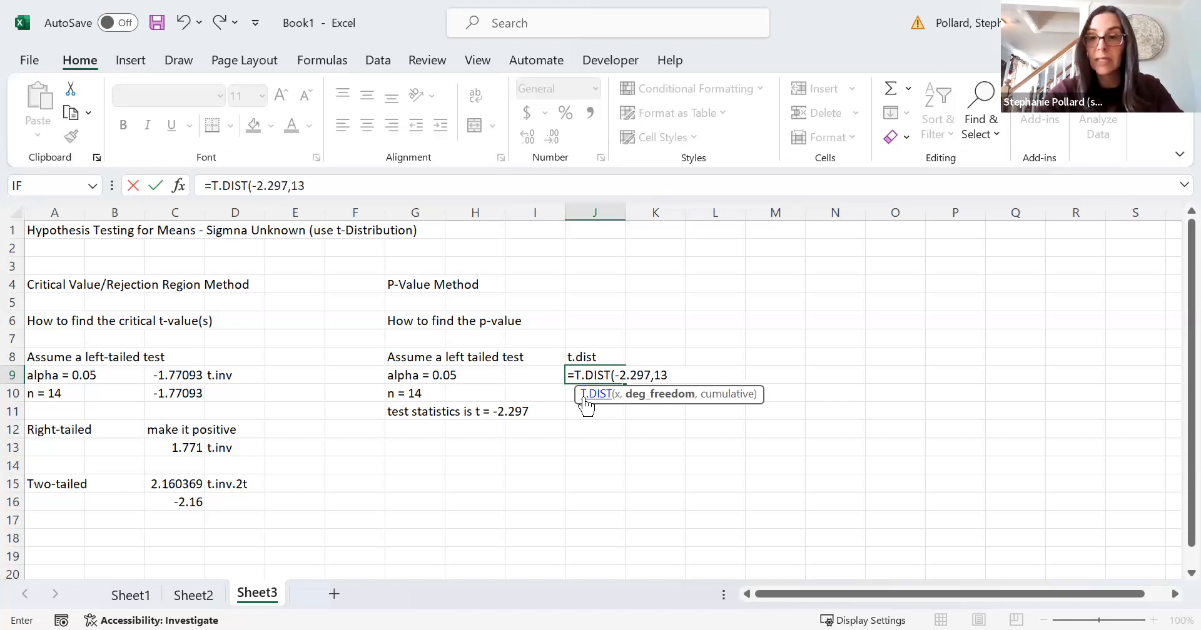
pyautogui.write(',')
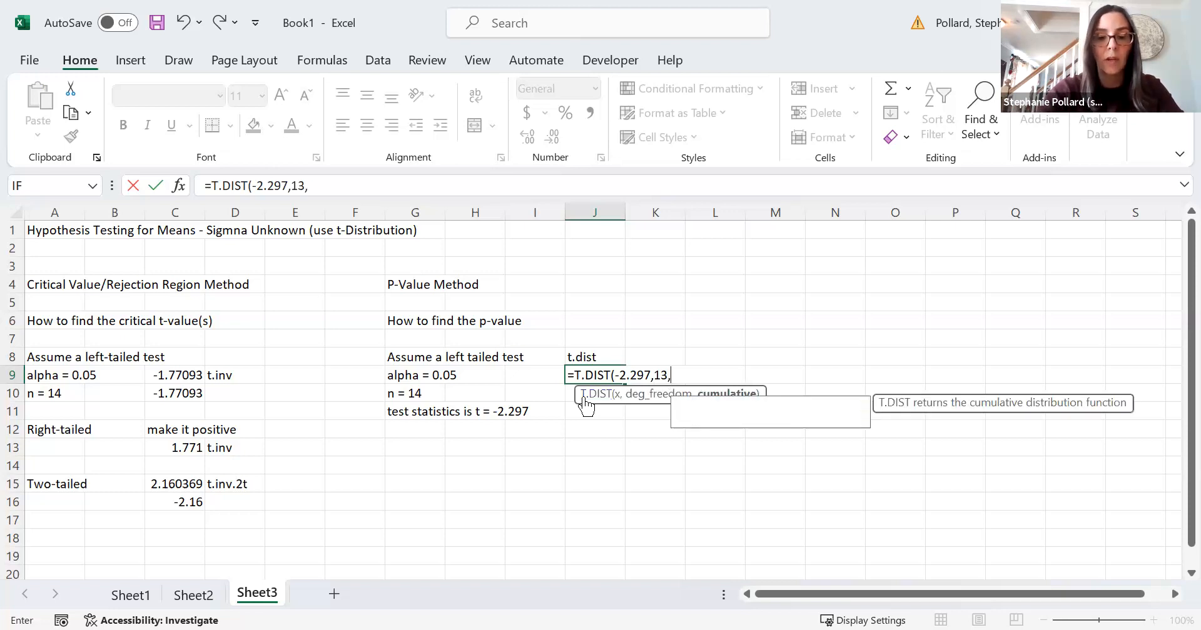
pyautogui.write('TRUE)')
pyautogui.press('Return')
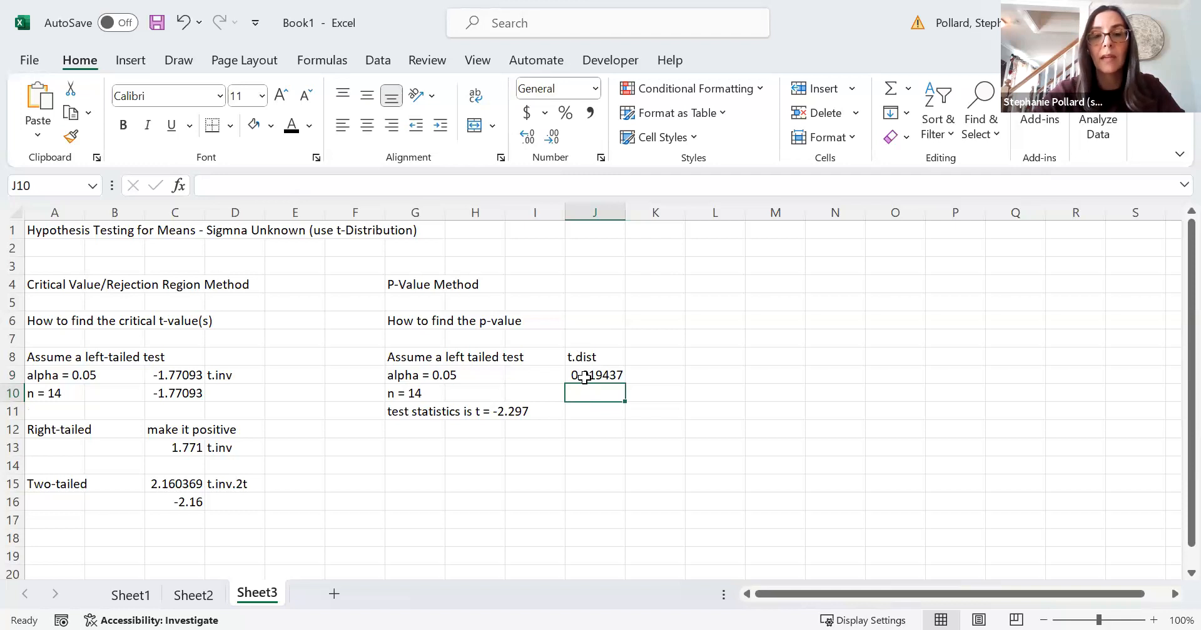
# Step: Label the left-tailed result with "p-value" in K9
pyautogui.click(643, 376)
pyautogui.write('p-value')
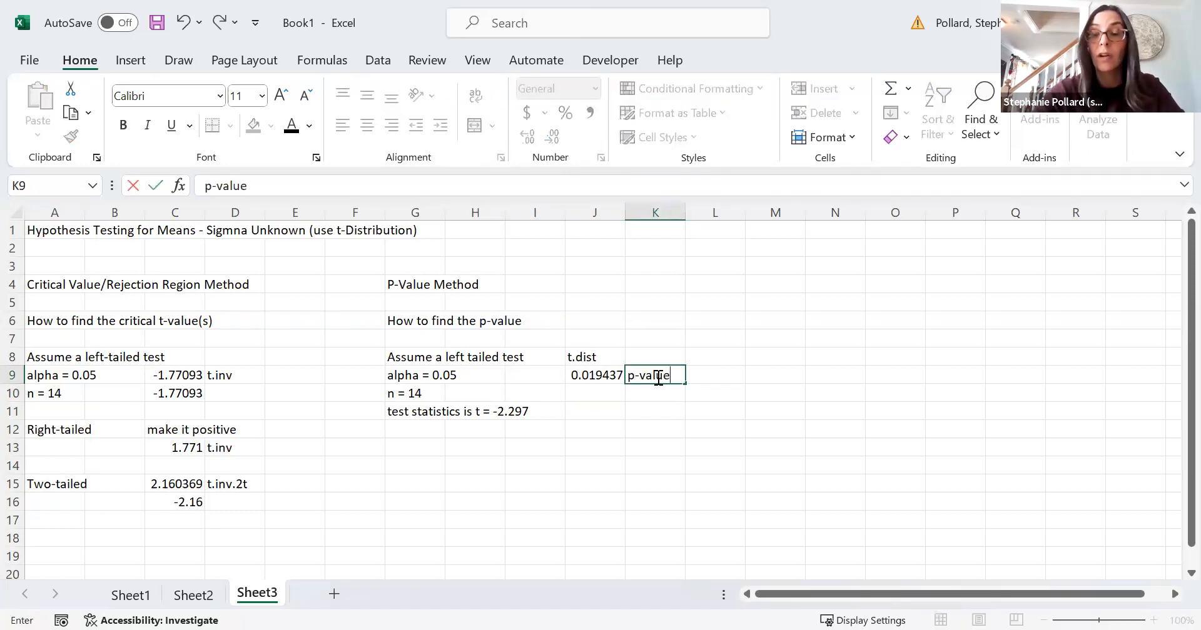
pyautogui.click(720, 384)
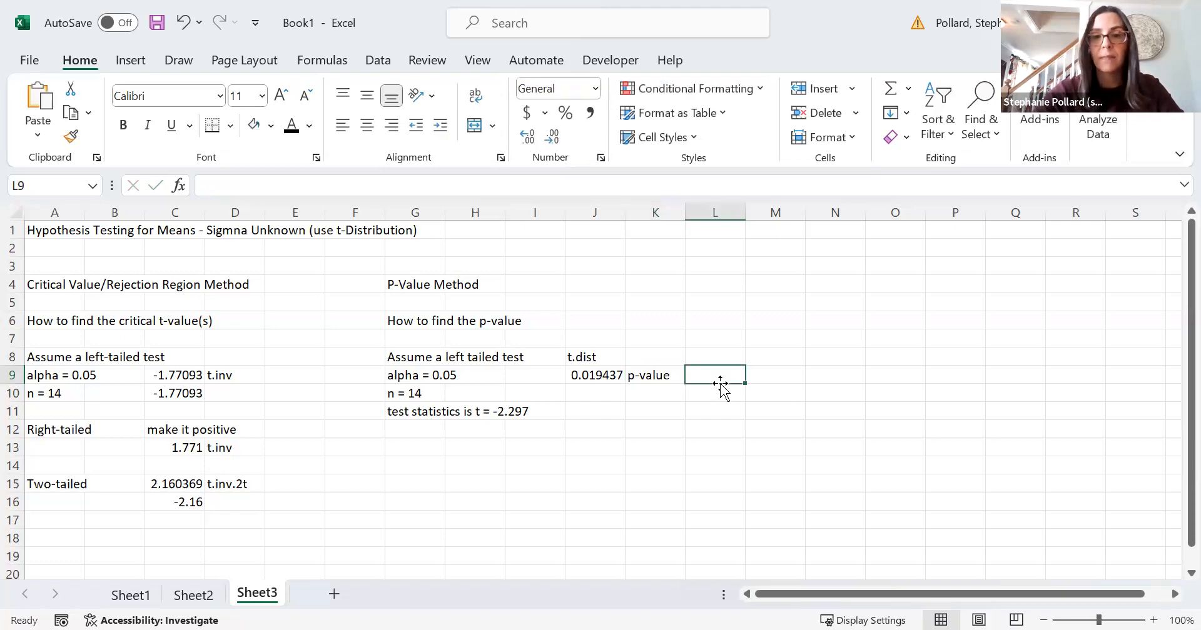
# Step: Set up the right-tailed p-value example in M8:M10 with "Right-tailed", "n =14" and "test statistic: t = 2.297"
pyautogui.click(766, 356)
pyautogui.write('Right')
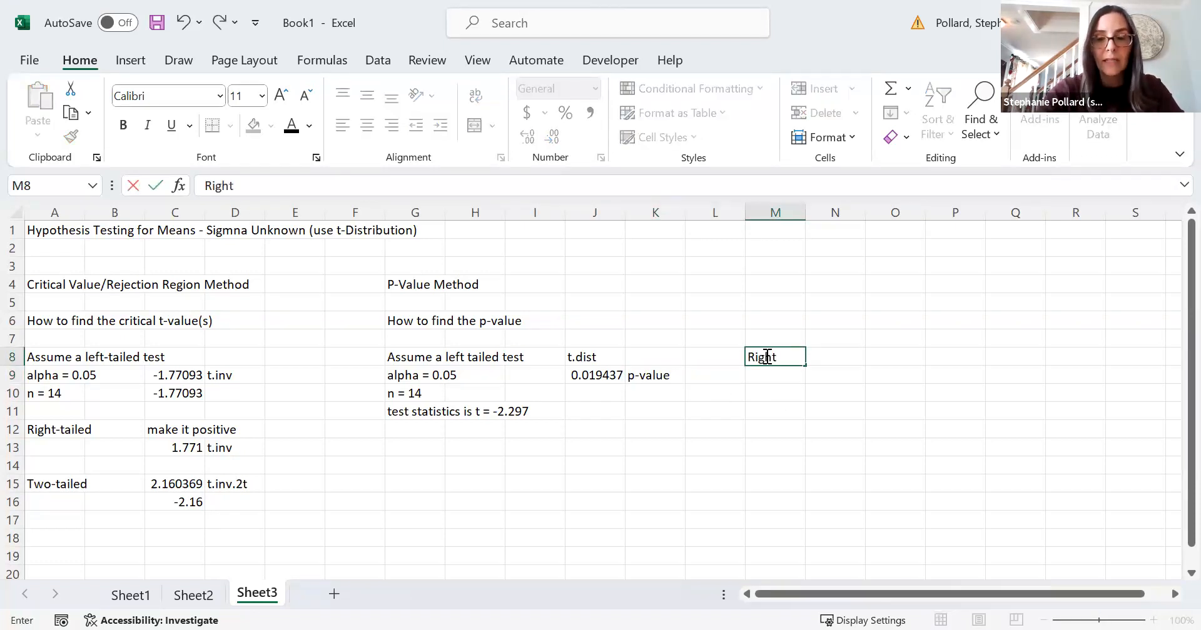
pyautogui.write('-tailed')
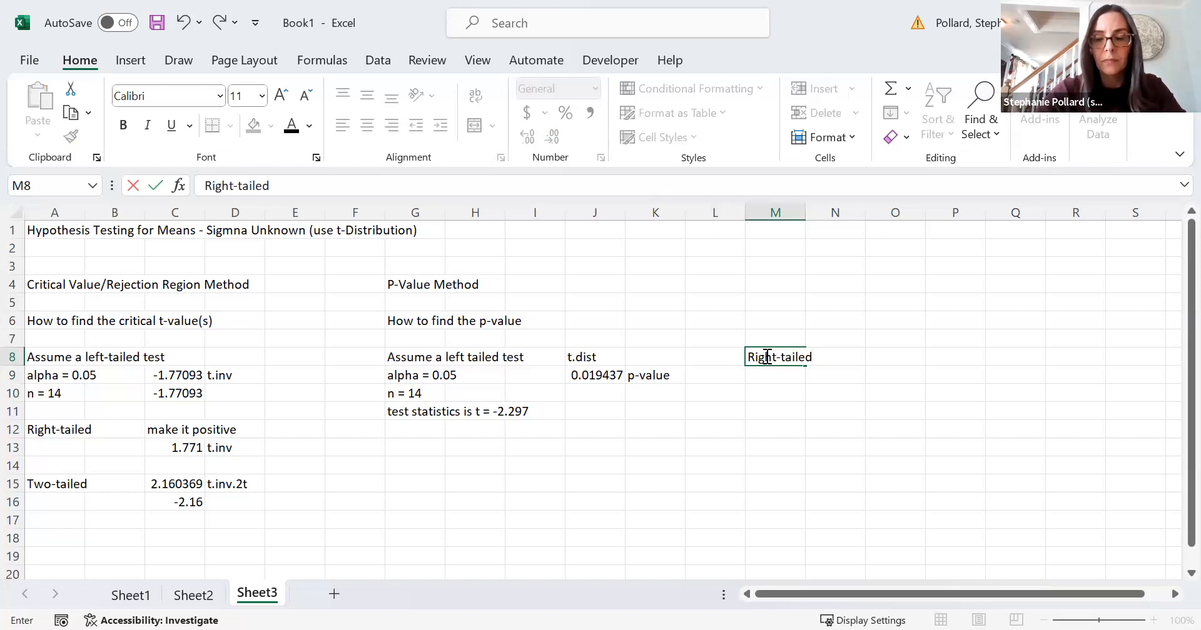
pyautogui.press('Return')
pyautogui.write('n =14')
pyautogui.press('Return')
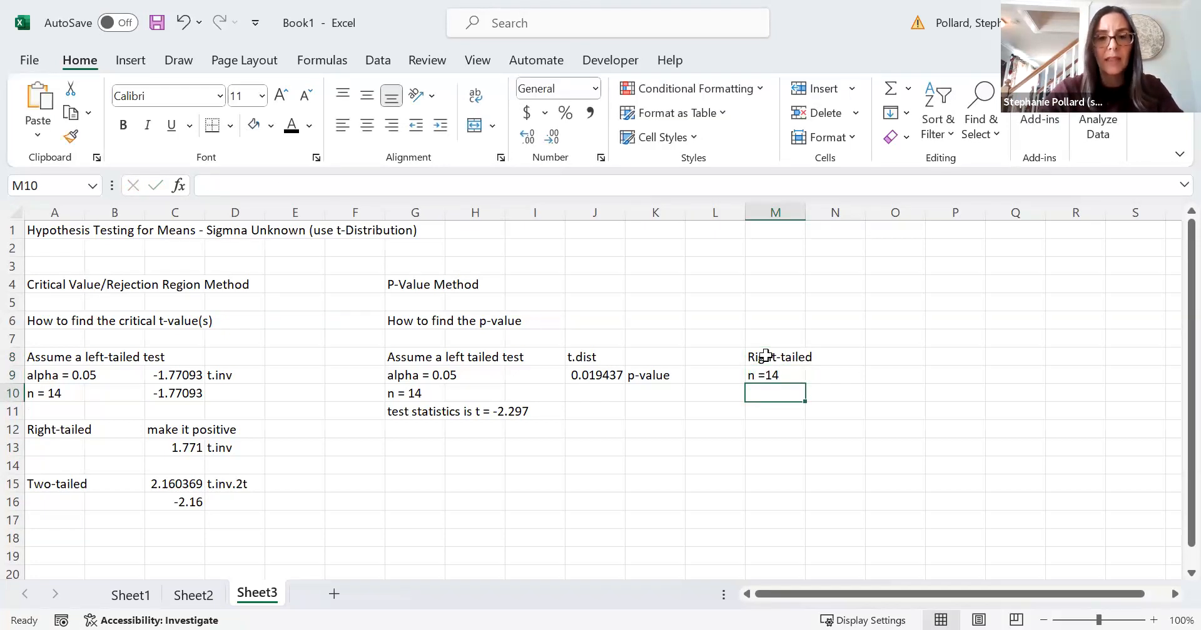
pyautogui.write('test stati')
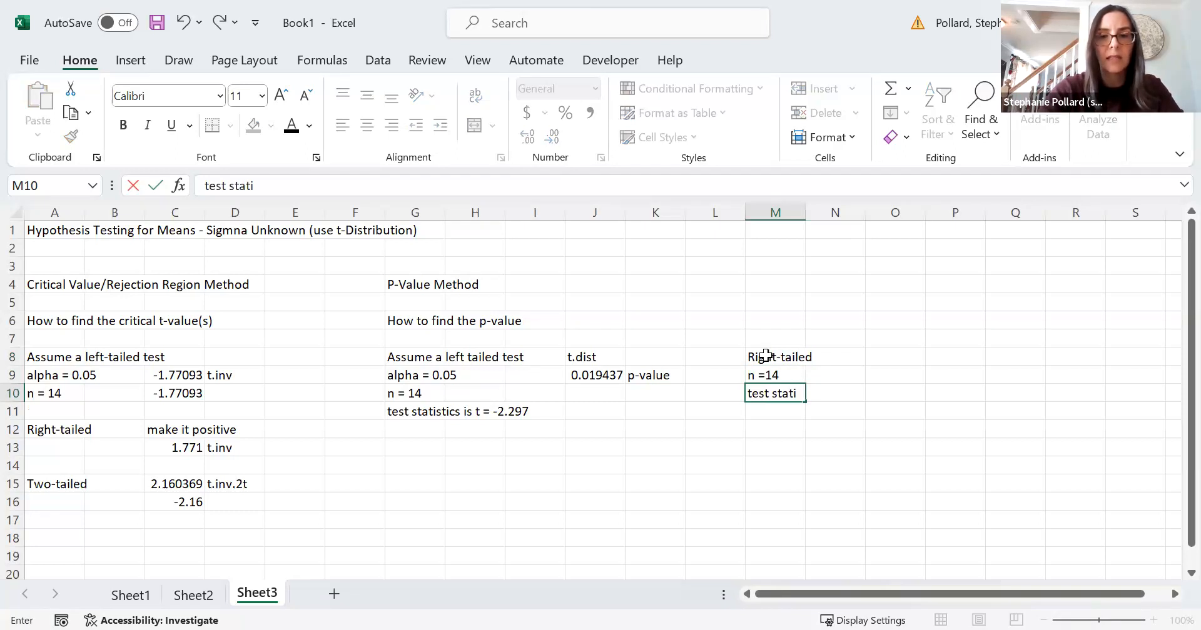
pyautogui.write('stic: t = 2.297')
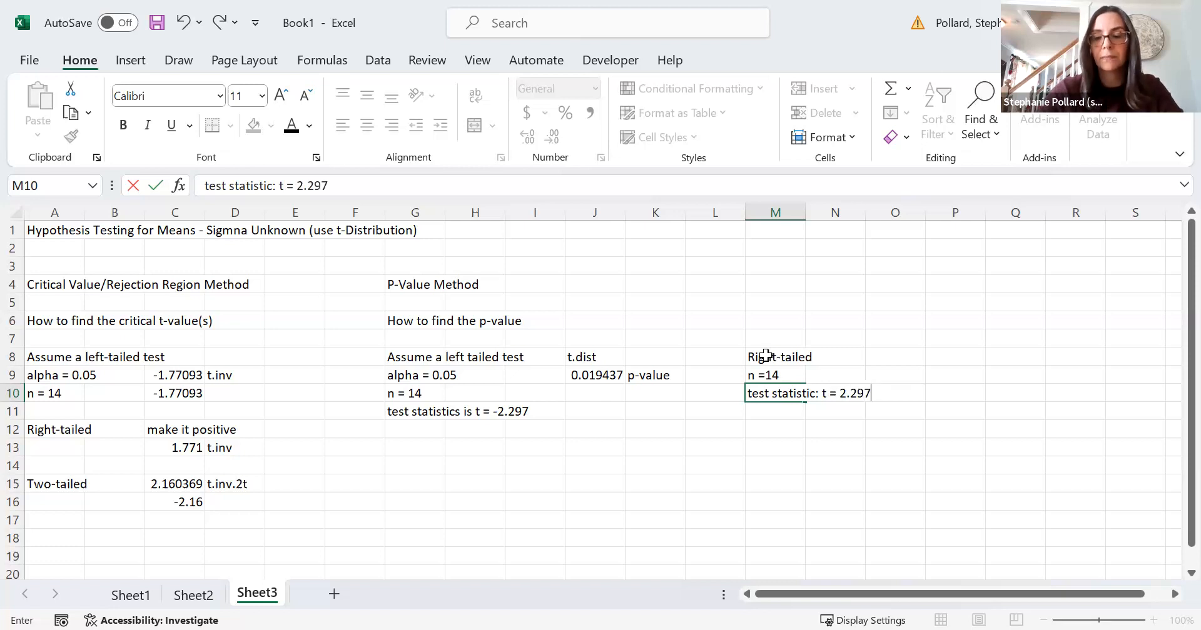
# Step: Calculate the left-side cumulative probability for the right-tailed example in O8 with =T.DIST(2.297,13,TRUE)
pyautogui.press('Up')
pyautogui.press('Up')
pyautogui.press('Right')
pyautogui.press('Right')
pyautogui.write('=')
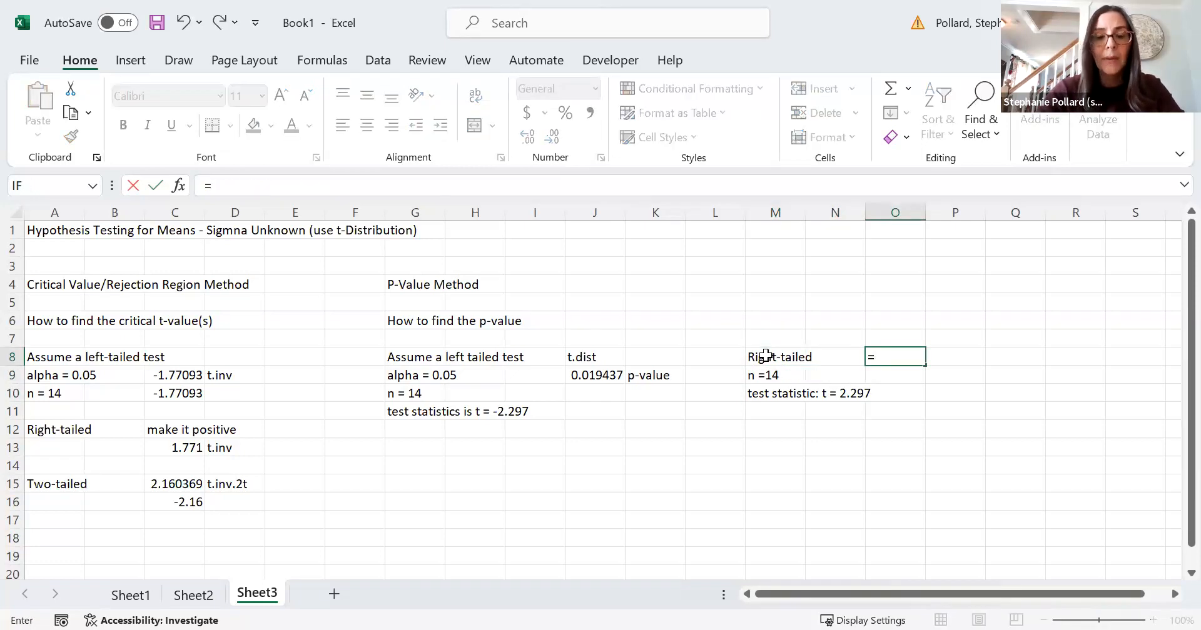
pyautogui.write('t.dist')
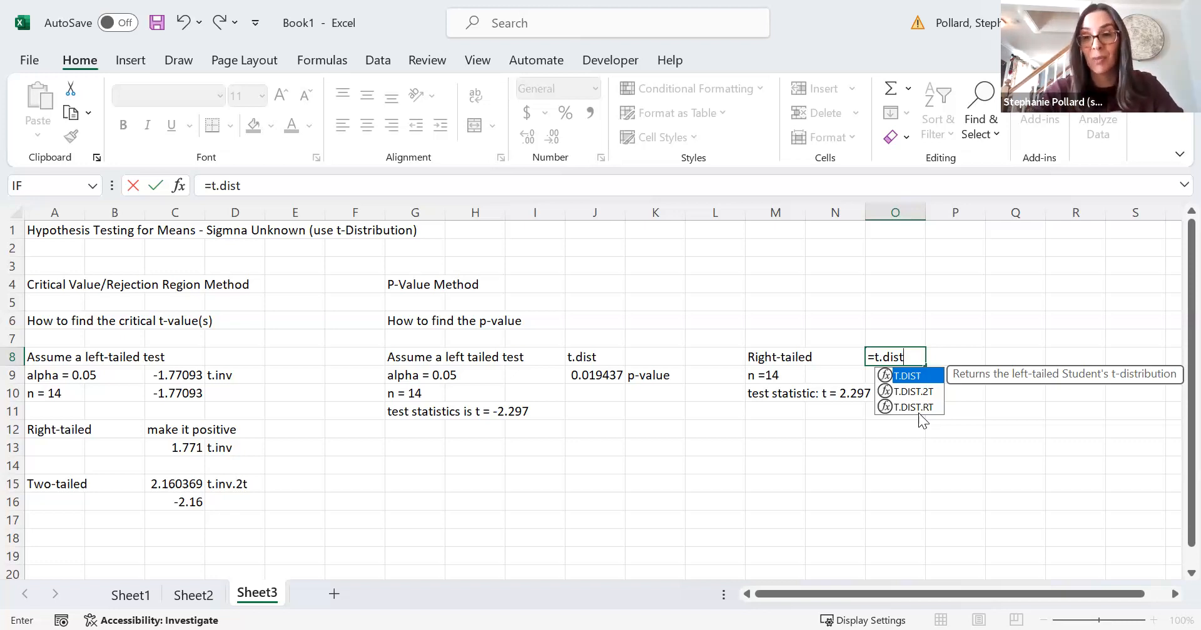
pyautogui.doubleClick(908, 377)
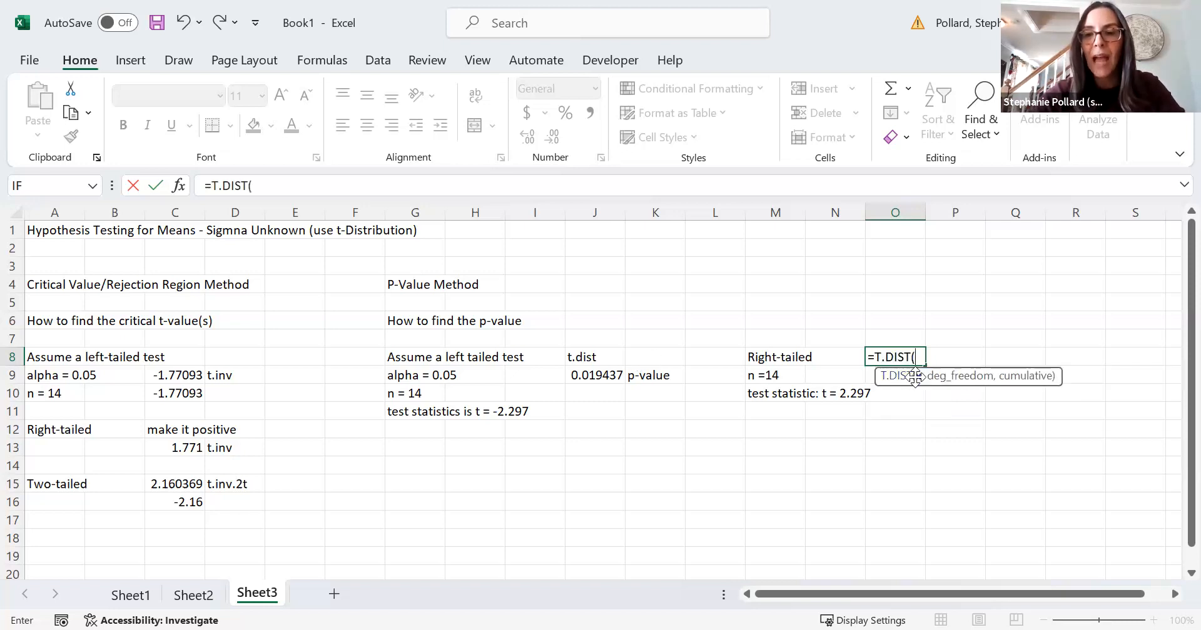
pyautogui.write('2.297')
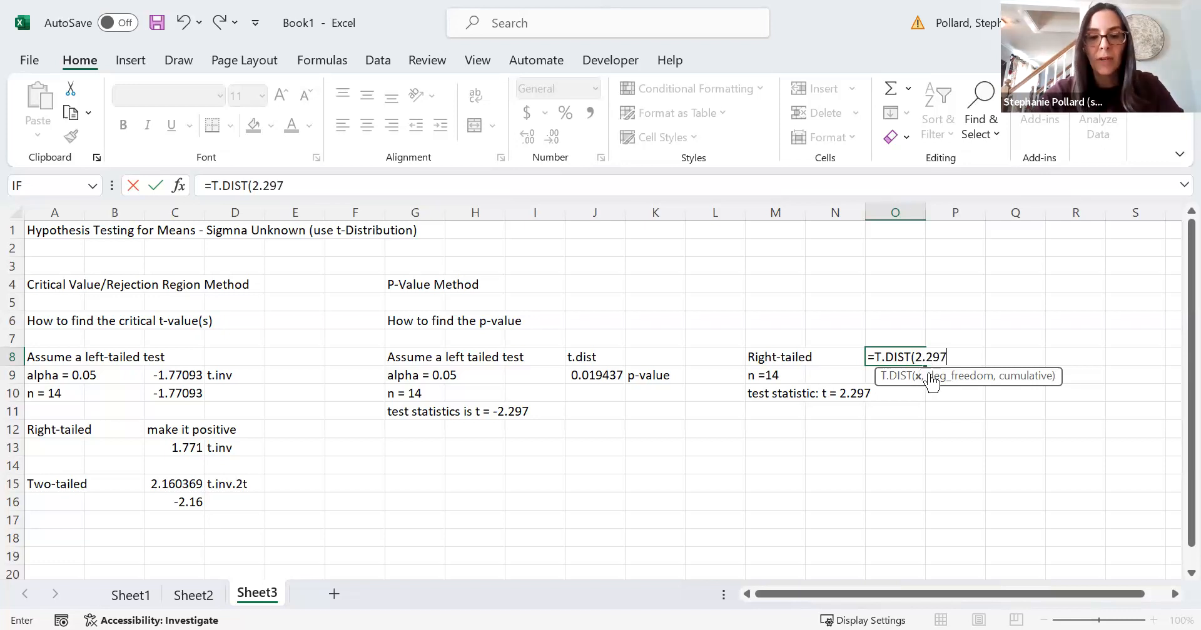
pyautogui.write(',13')
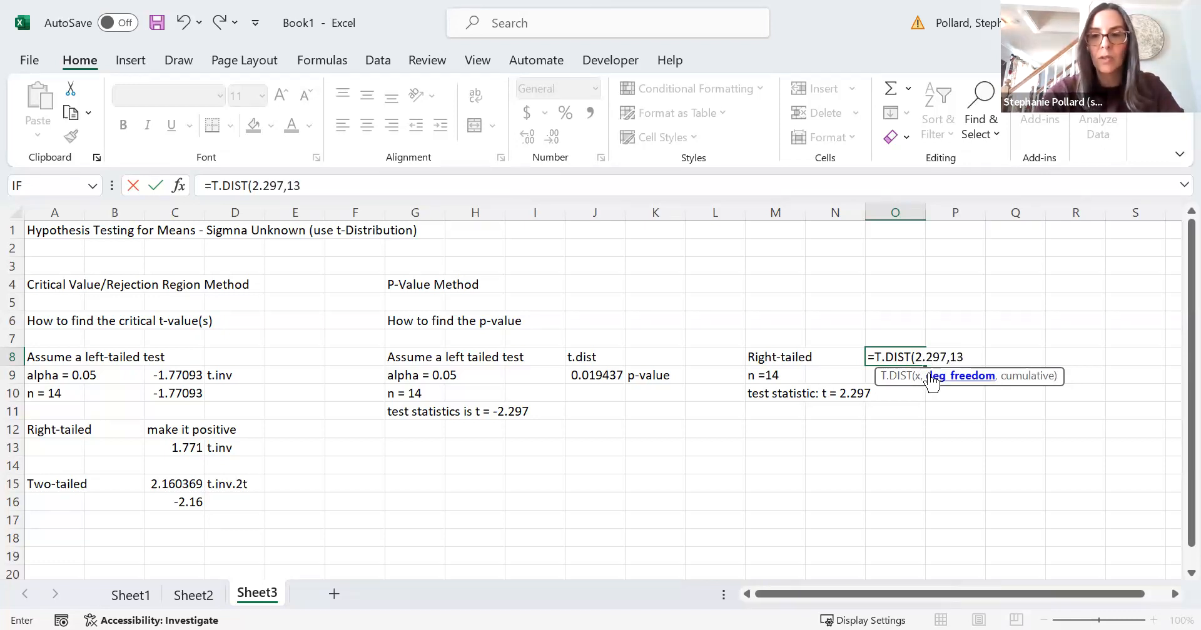
pyautogui.write(',TRUE)')
pyautogui.press('Return')
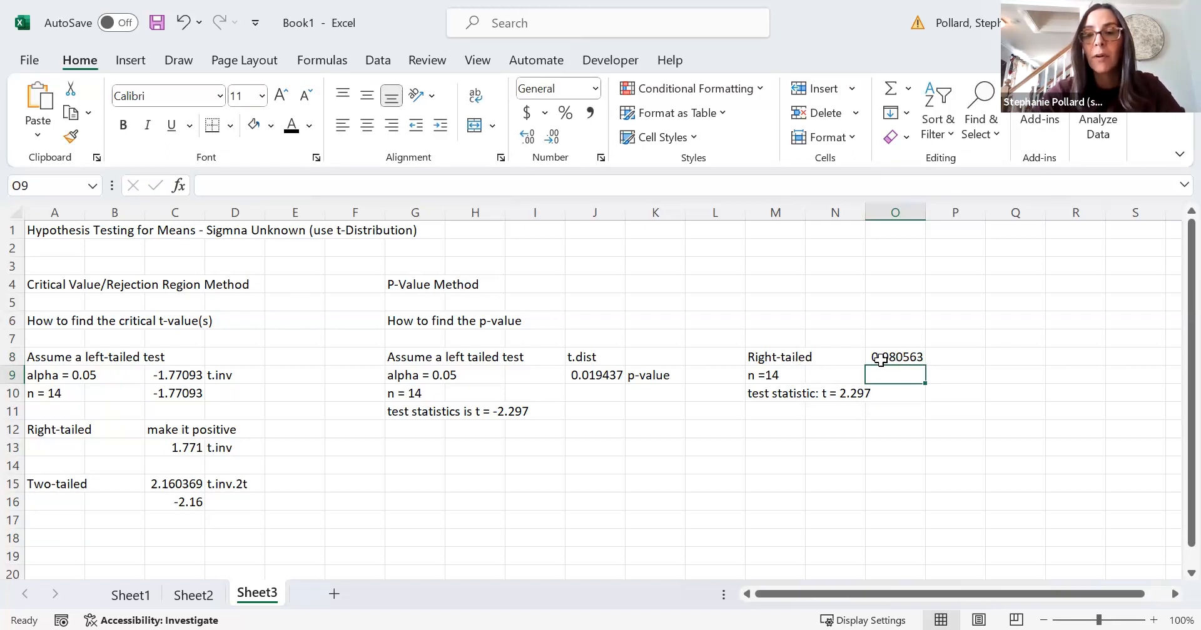
# Step: Note "subtract with 1" in P8 and calculate the right-tailed p-value in P9 with =1-O8
pyautogui.click(958, 359)
pyautogui.write('sub')
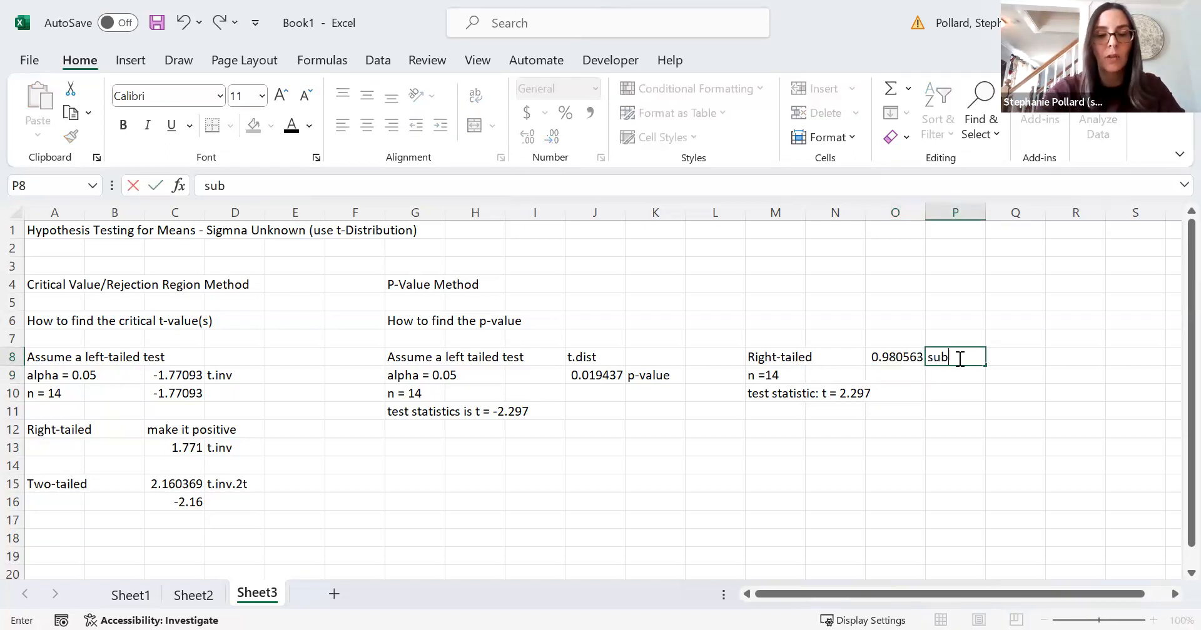
pyautogui.write('tract with 1')
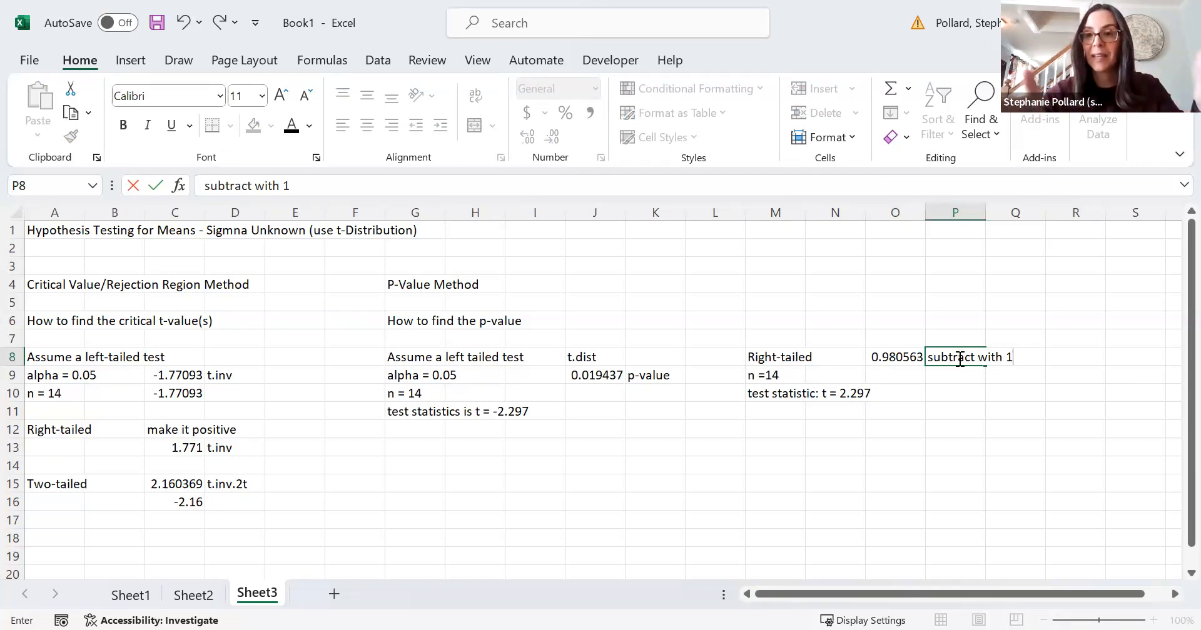
pyautogui.press('Return')
pyautogui.write('=')
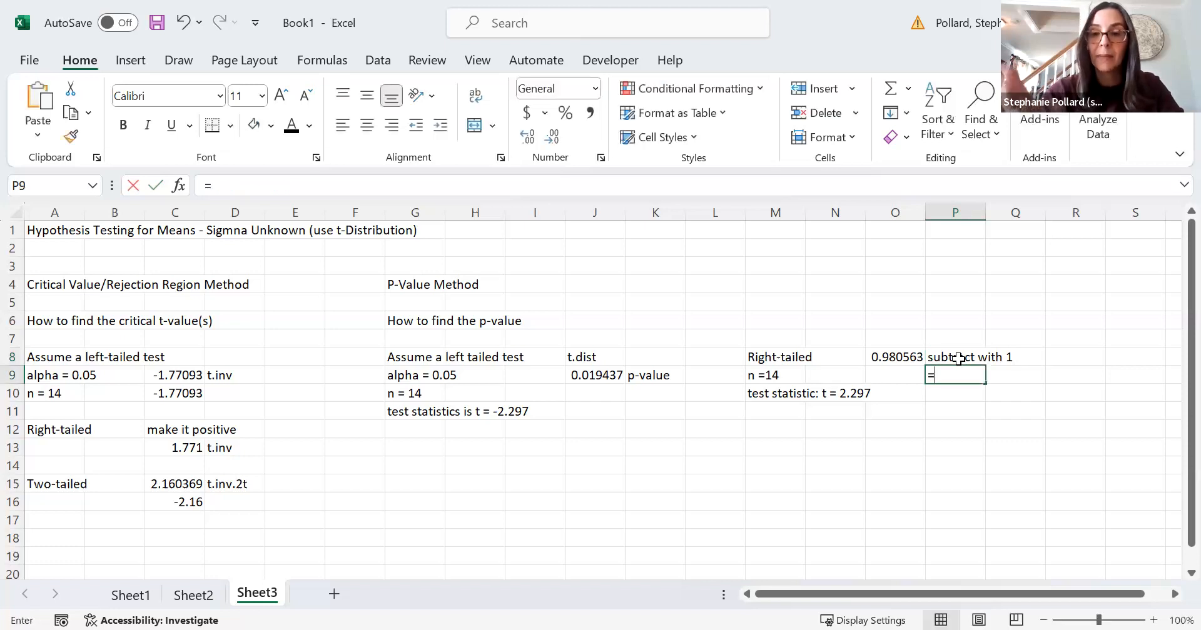
pyautogui.write('1-')
pyautogui.click(878, 357)
pyautogui.press('Return')
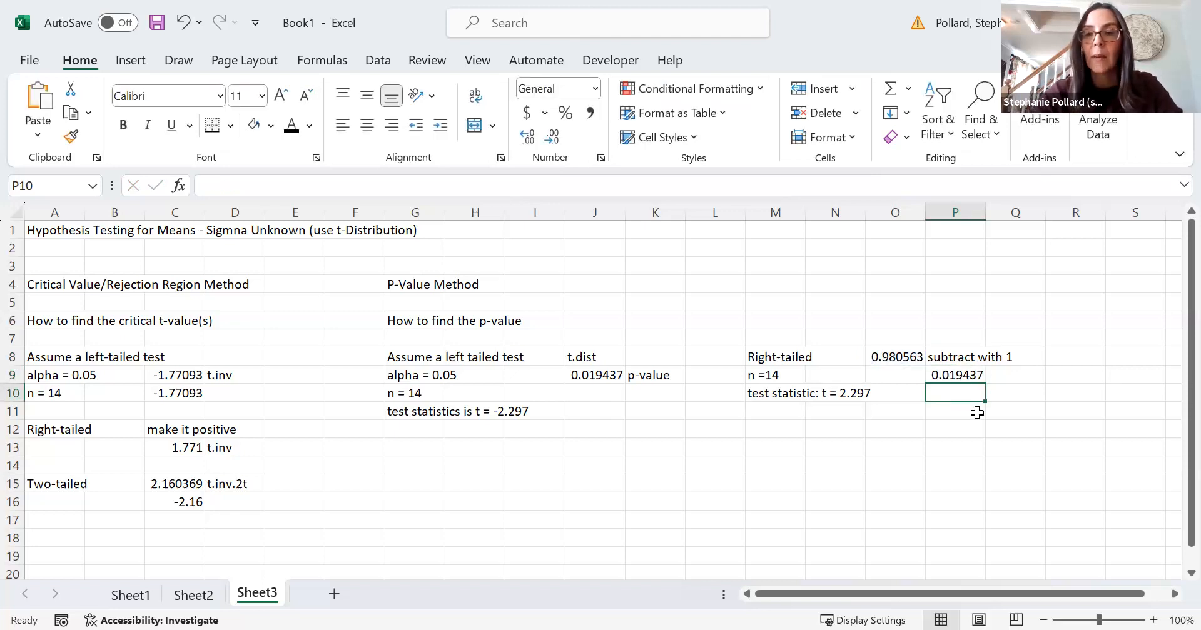
# Step: Label the right-tailed result with "p-value" in Q9
pyautogui.click(1016, 407)
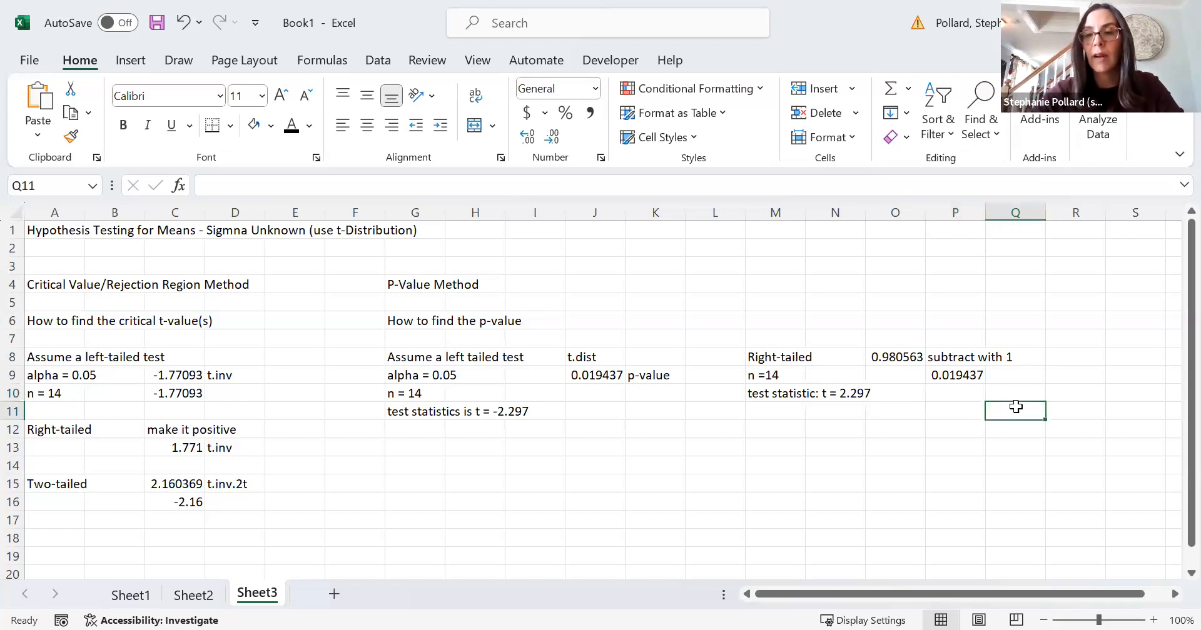
pyautogui.click(902, 357)
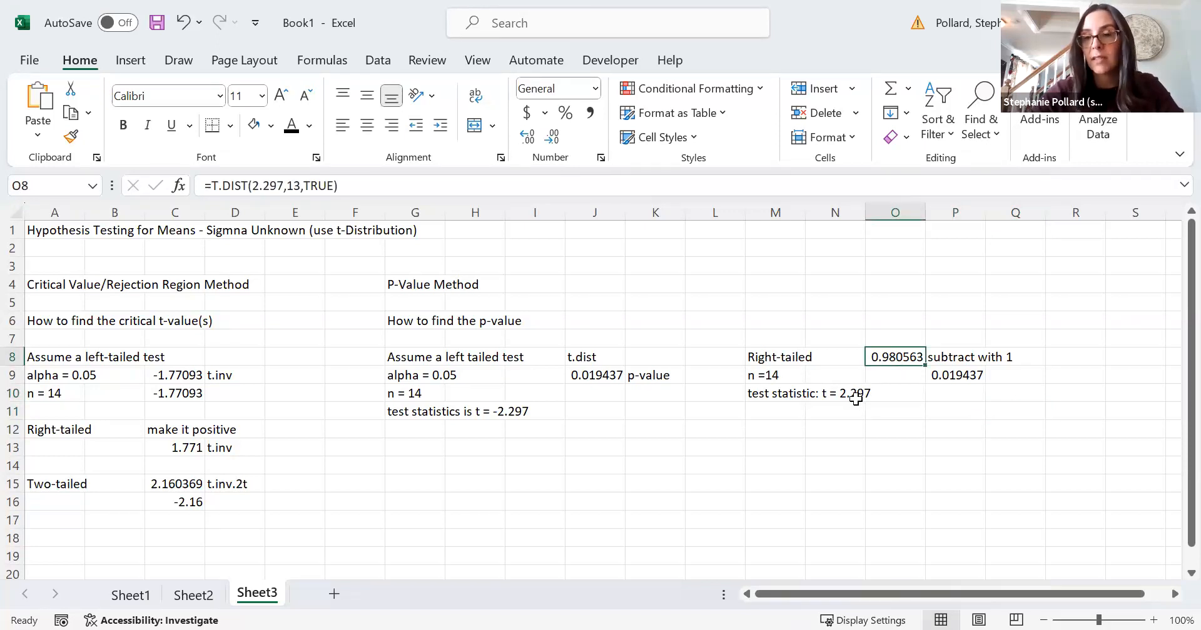
pyautogui.click(946, 415)
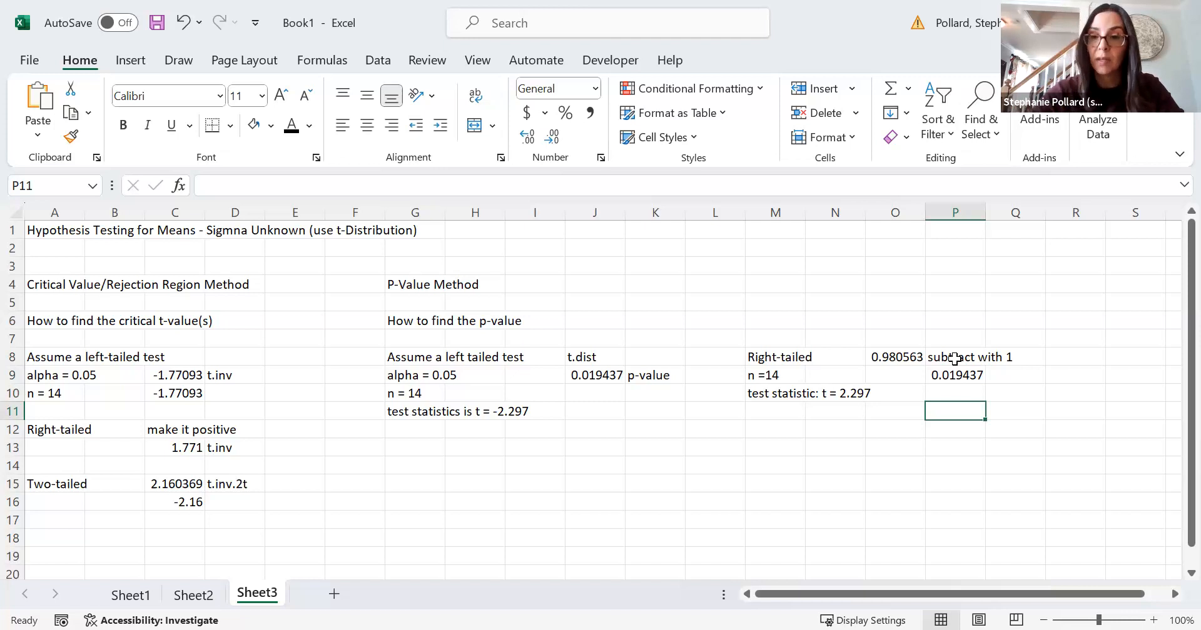
pyautogui.click(1001, 376)
pyautogui.write('p-value')
pyautogui.click(988, 423)
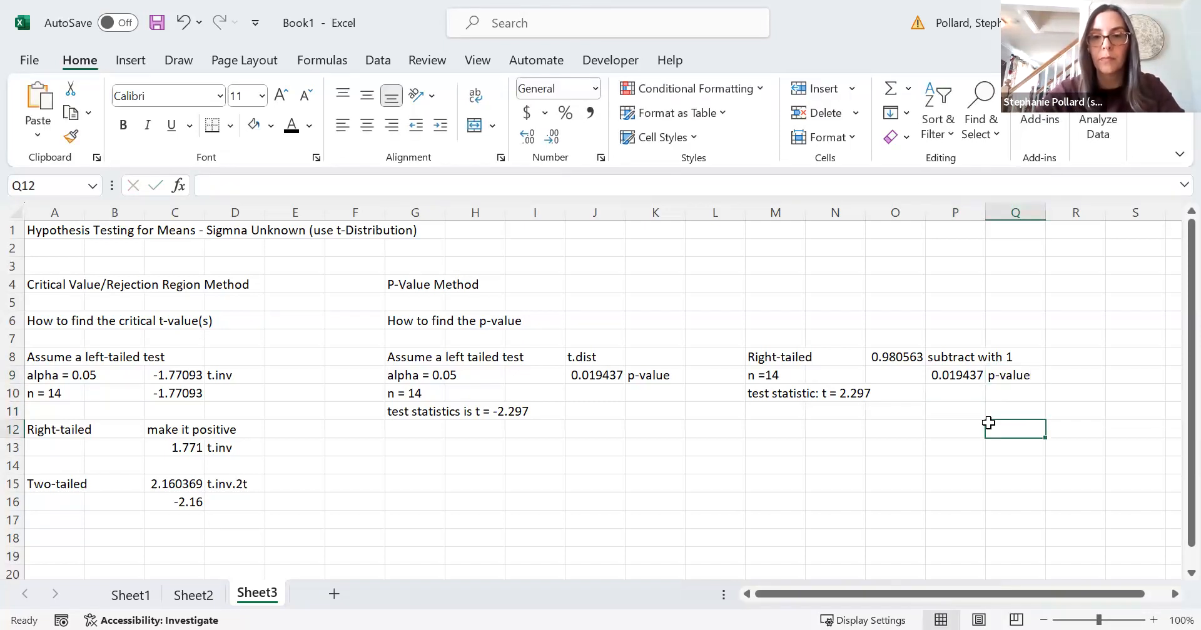
# Step: Start the two-tailed p-value example with "Two-tailed" in M13 and "n=14" in M14
pyautogui.doubleClick(779, 448)
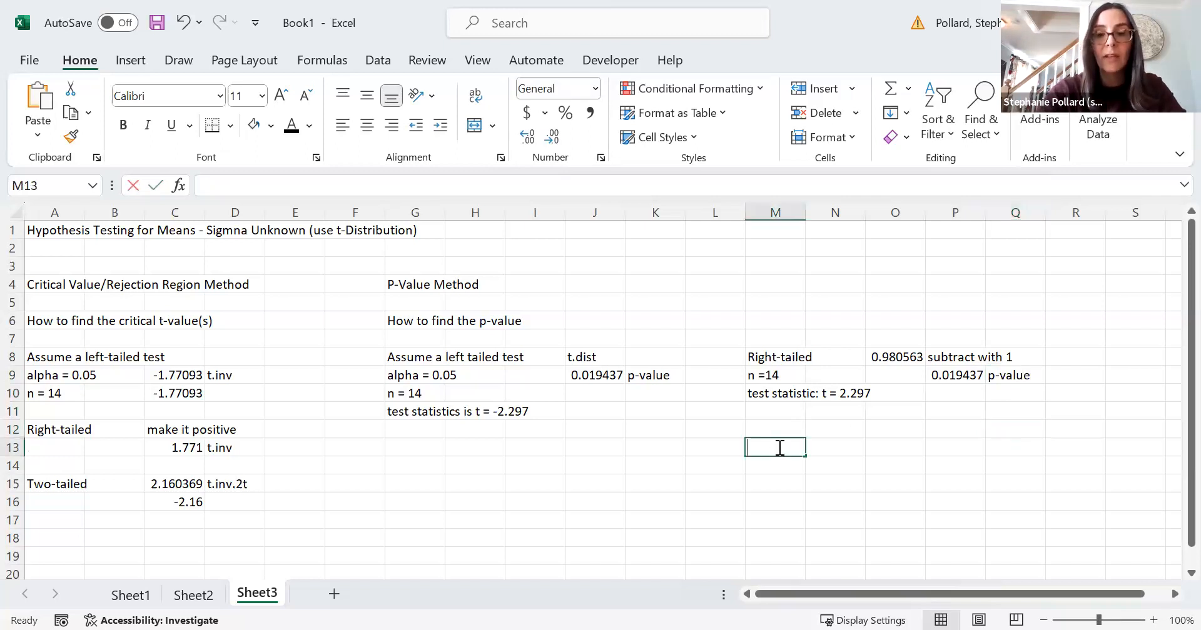
pyautogui.write('two')
pyautogui.press('BackSpace')
pyautogui.press('BackSpace')
pyautogui.press('BackSpace')
pyautogui.write('T')
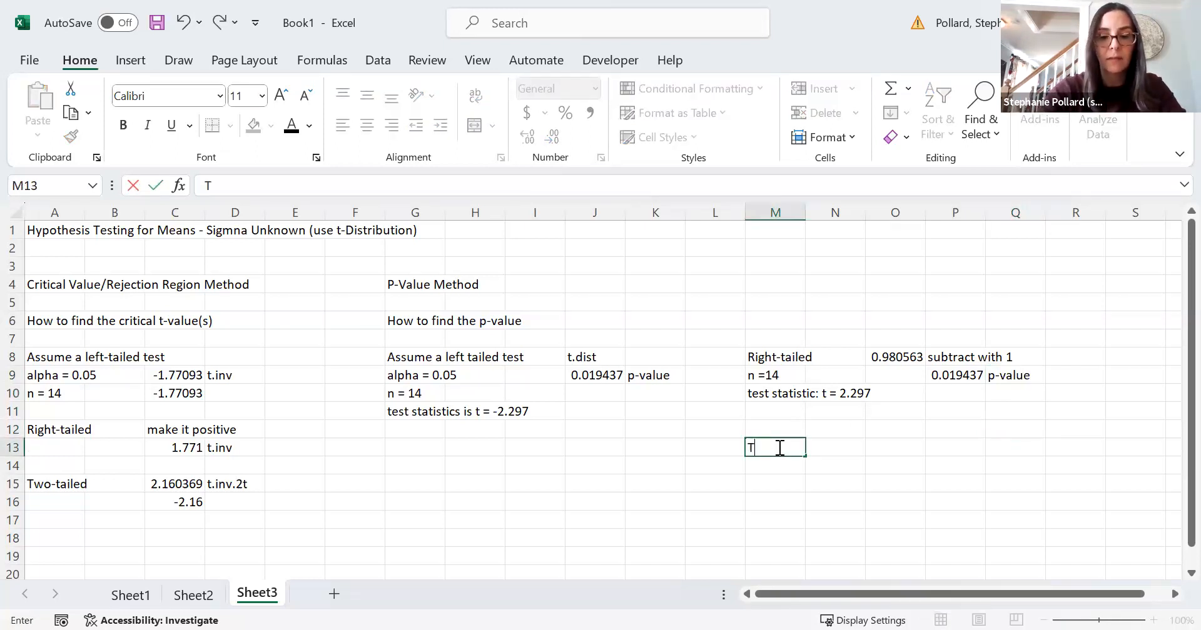
pyautogui.write('wo-tailed')
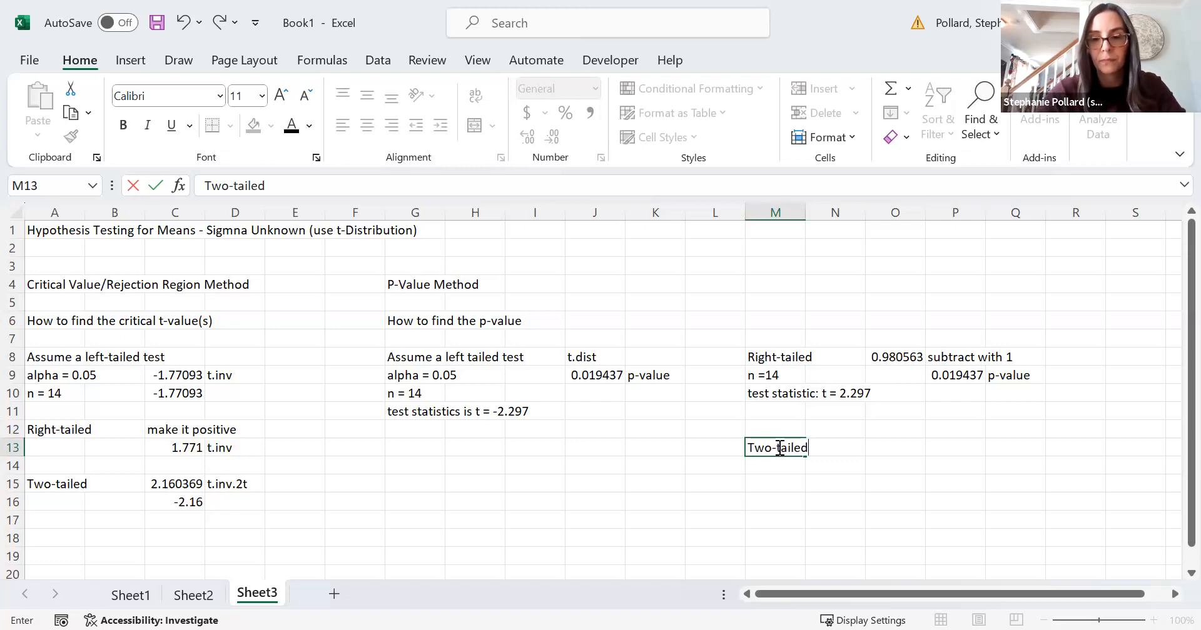
pyautogui.press('Return')
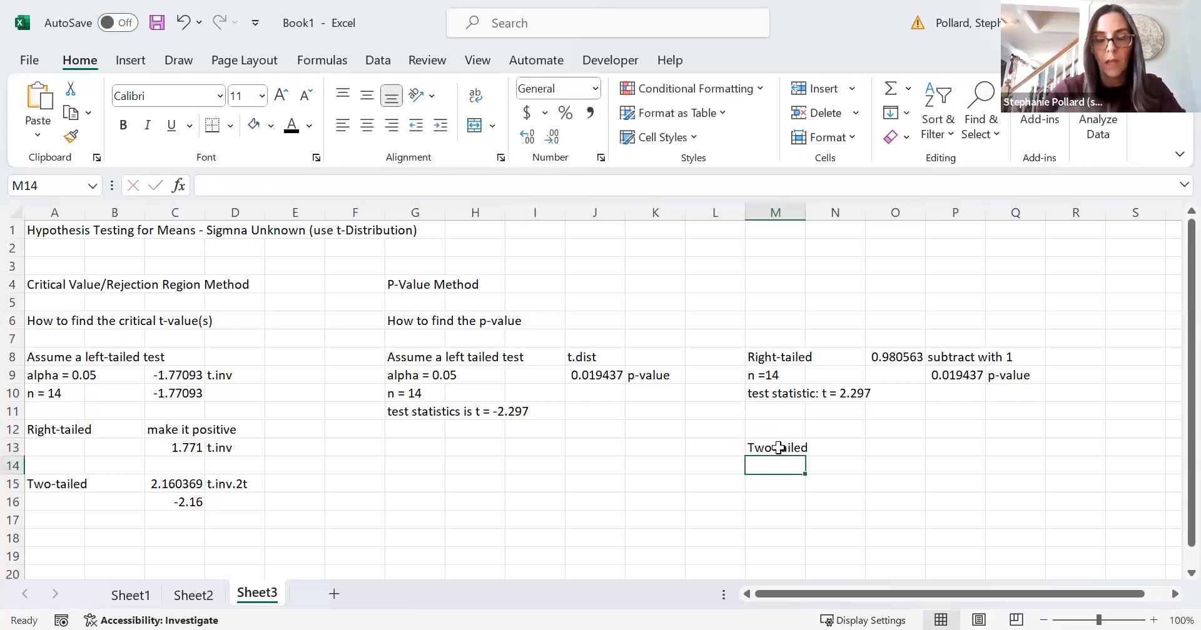
pyautogui.write('n=14')
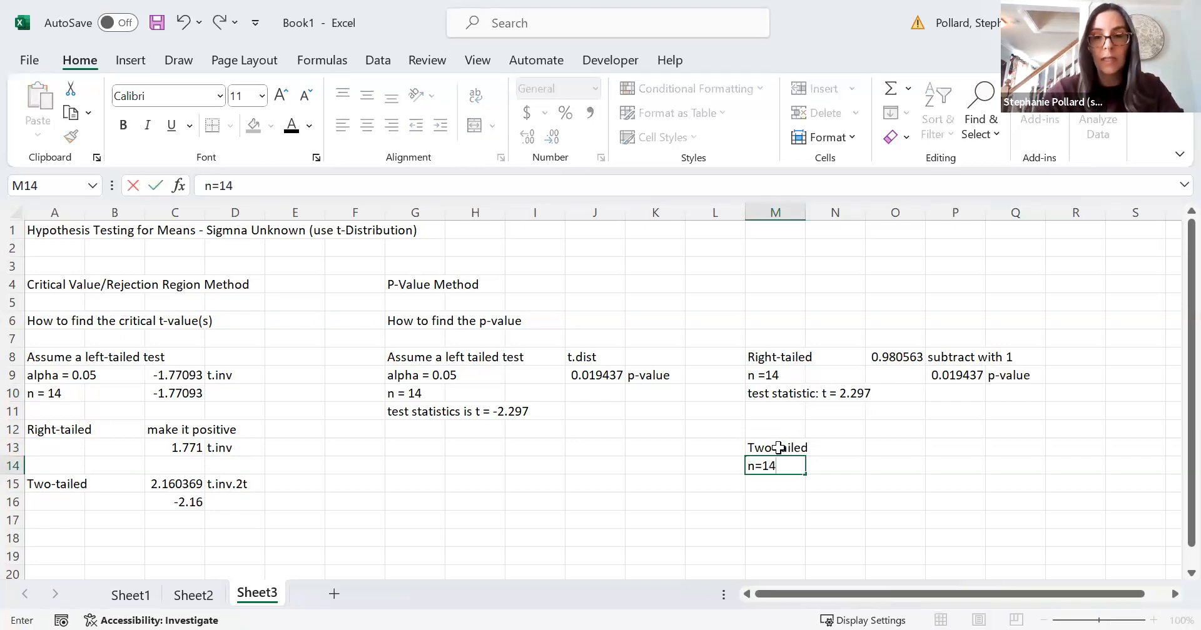
pyautogui.press('Return')
# Step: Enter "test statistic: t = -1.115" in M15 for the two-tailed example
pyautogui.write('test')
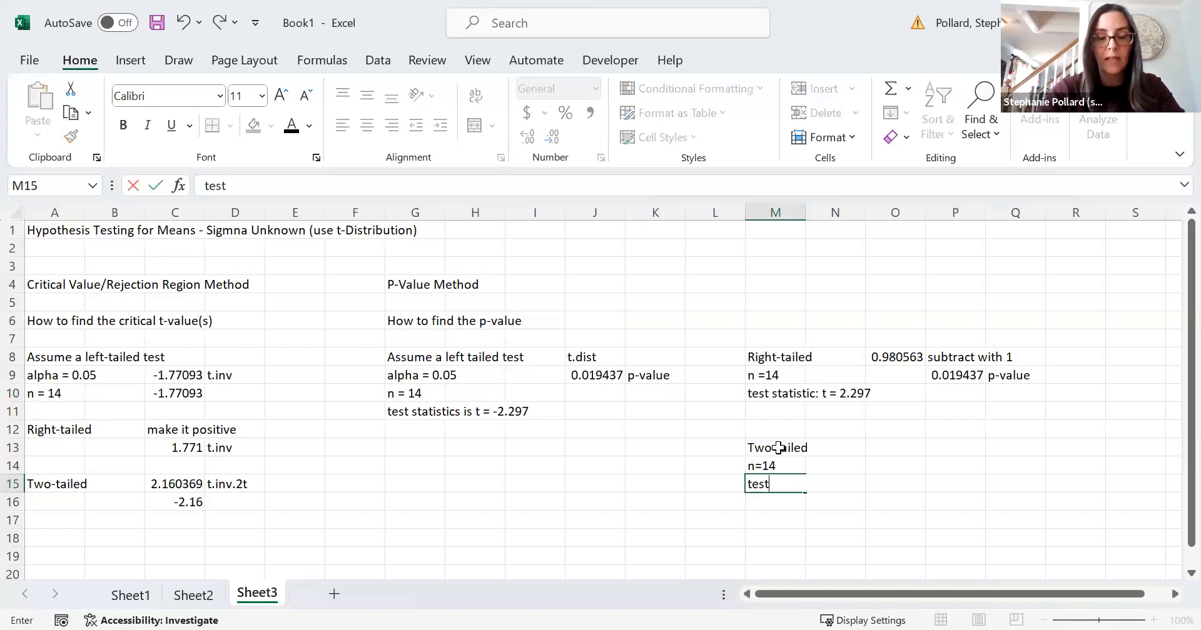
pyautogui.write('-')
pyautogui.press('BackSpace')
pyautogui.write('statistics')
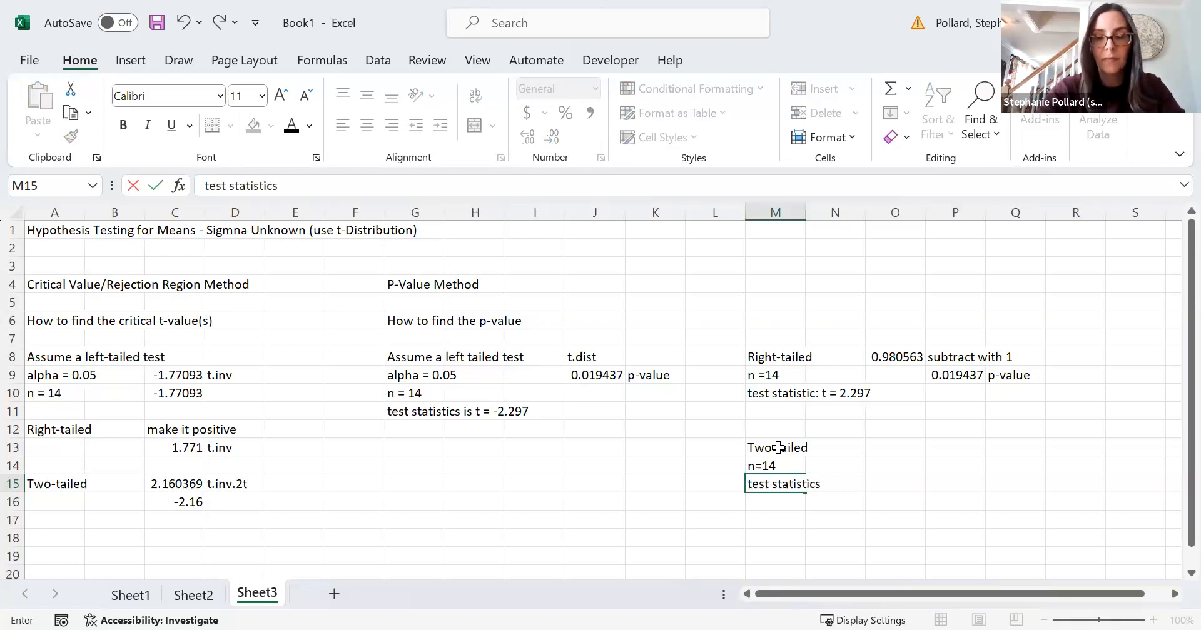
pyautogui.press('BackSpace')
pyautogui.write(': t = ')
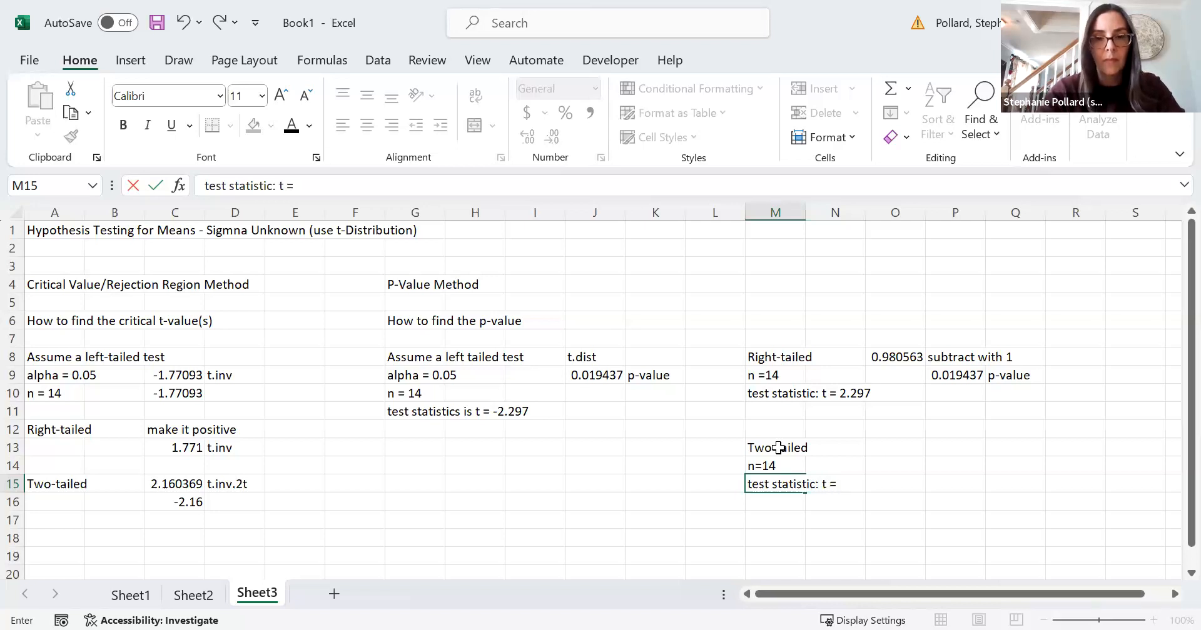
pyautogui.write('-1.115')
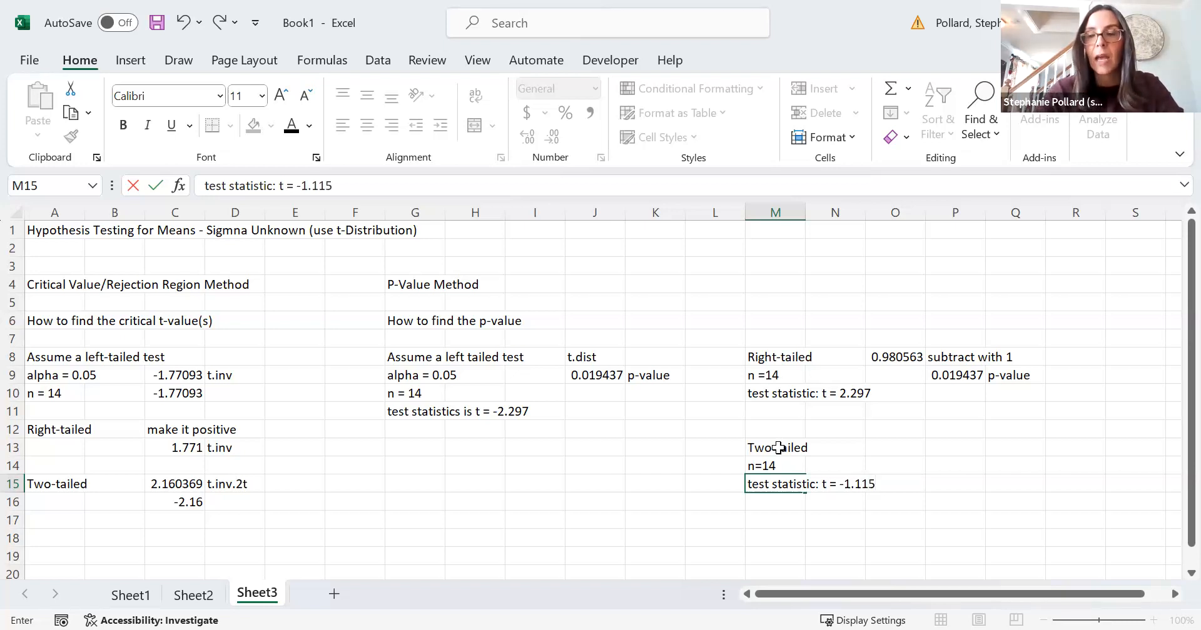
pyautogui.press('Return')
pyautogui.click(769, 487)
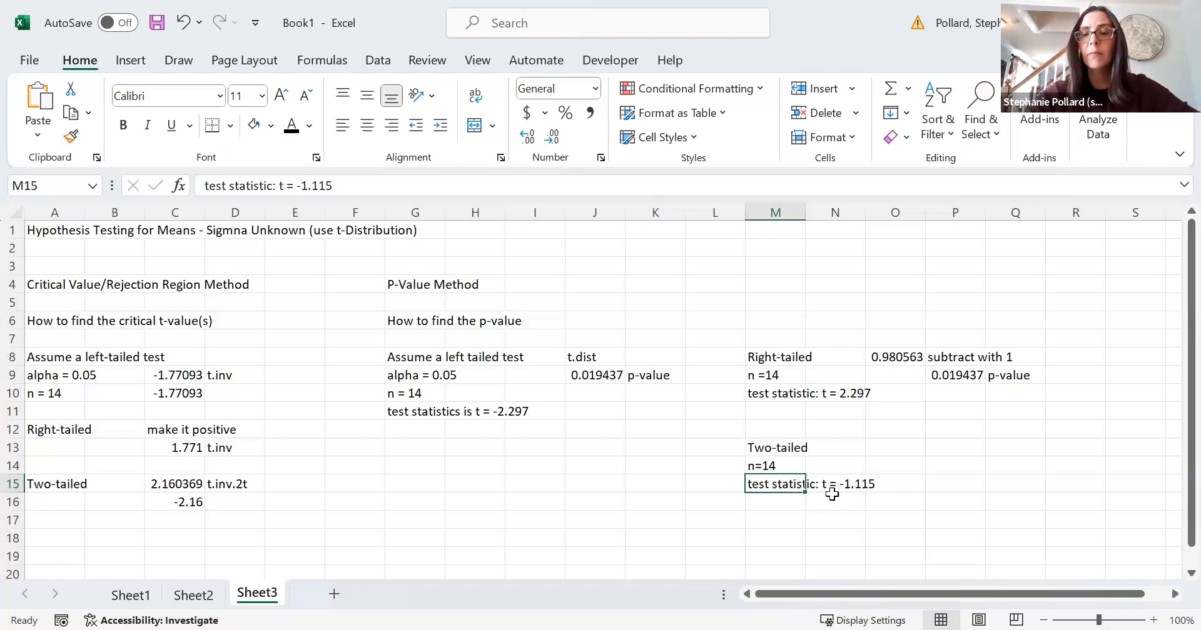
# Step: Calculate the one-tail probability for the two-tailed example in O13 with =T.DIST(-1.115,13,TRUE)
pyautogui.click(908, 449)
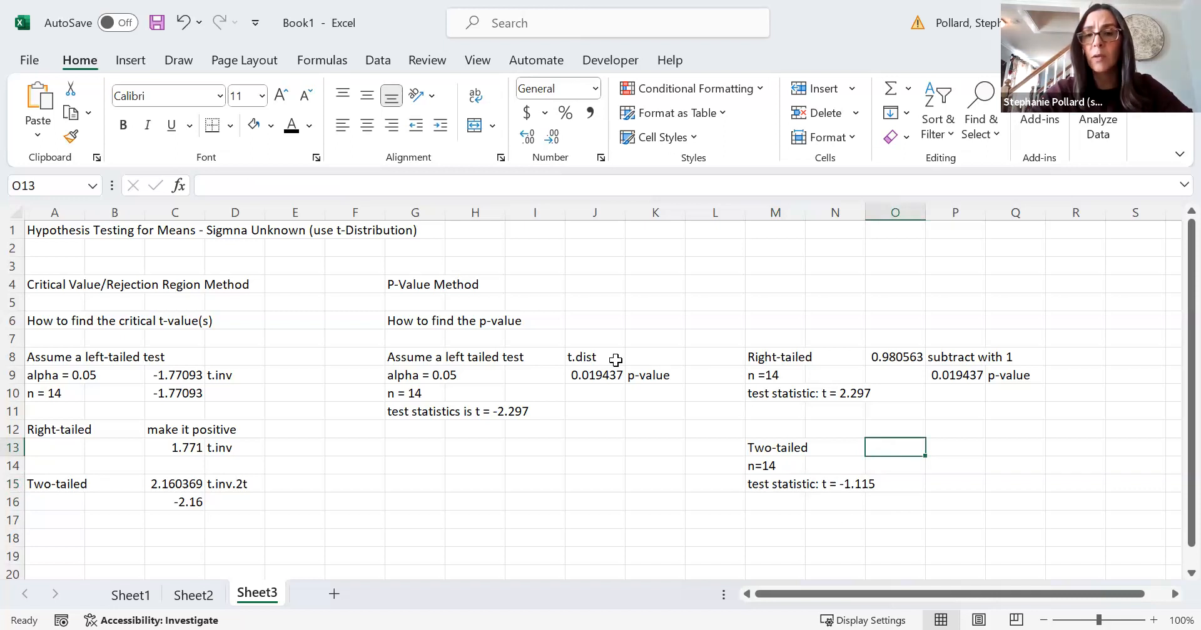
pyautogui.write('=')
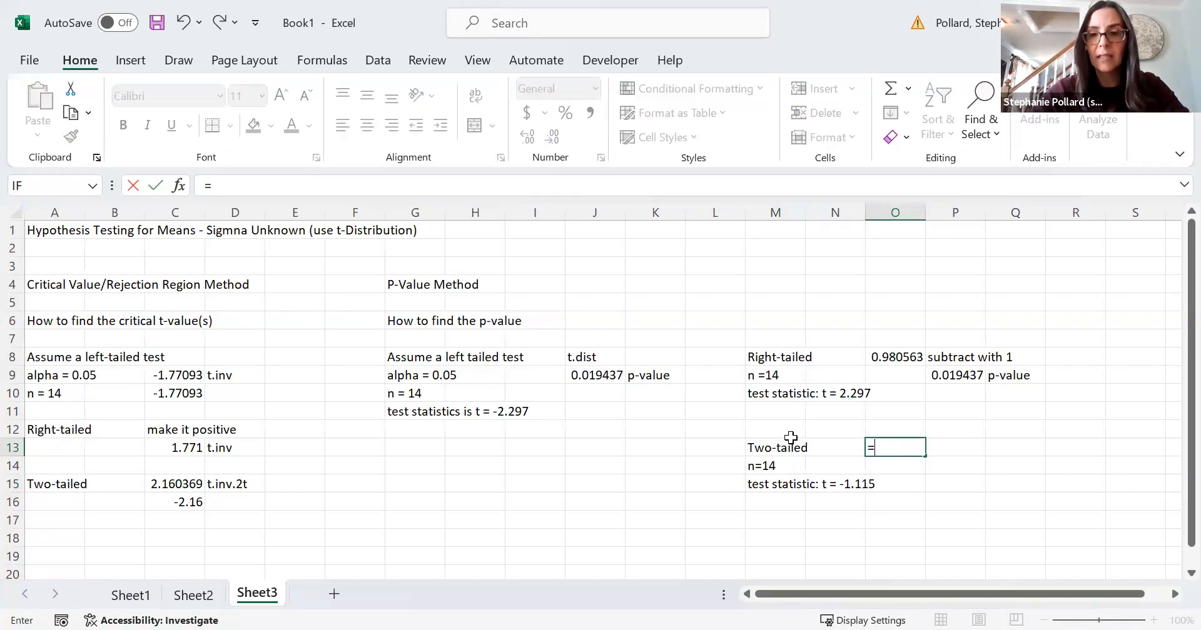
pyautogui.write('t.d')
pyautogui.doubleClick(929, 465)
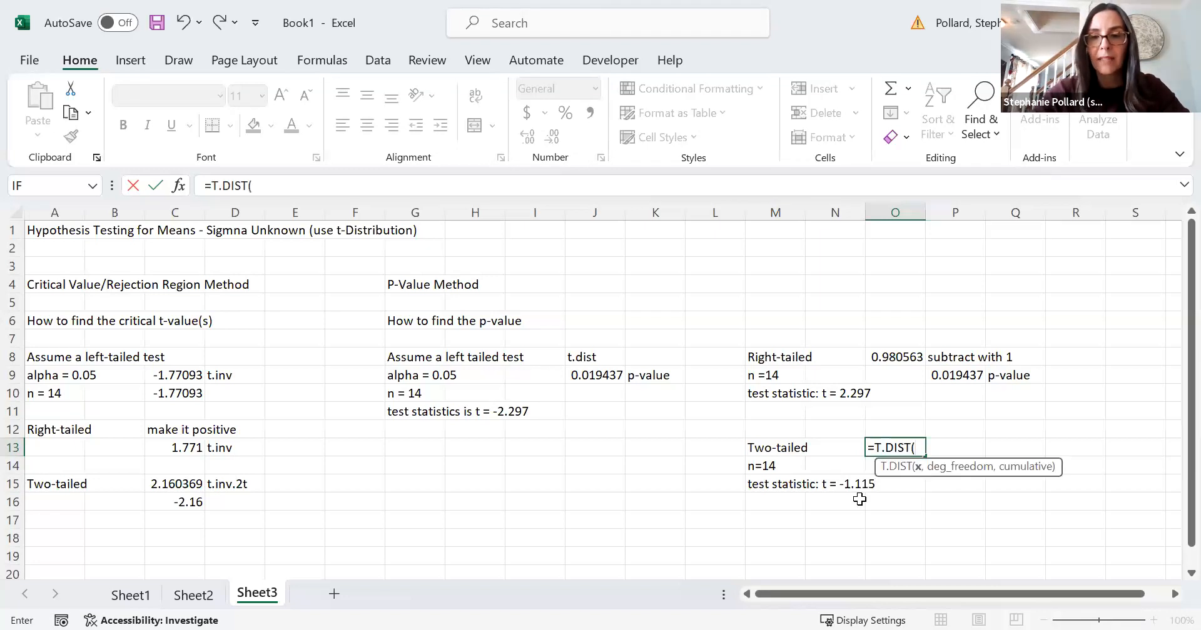
pyautogui.write('-1')
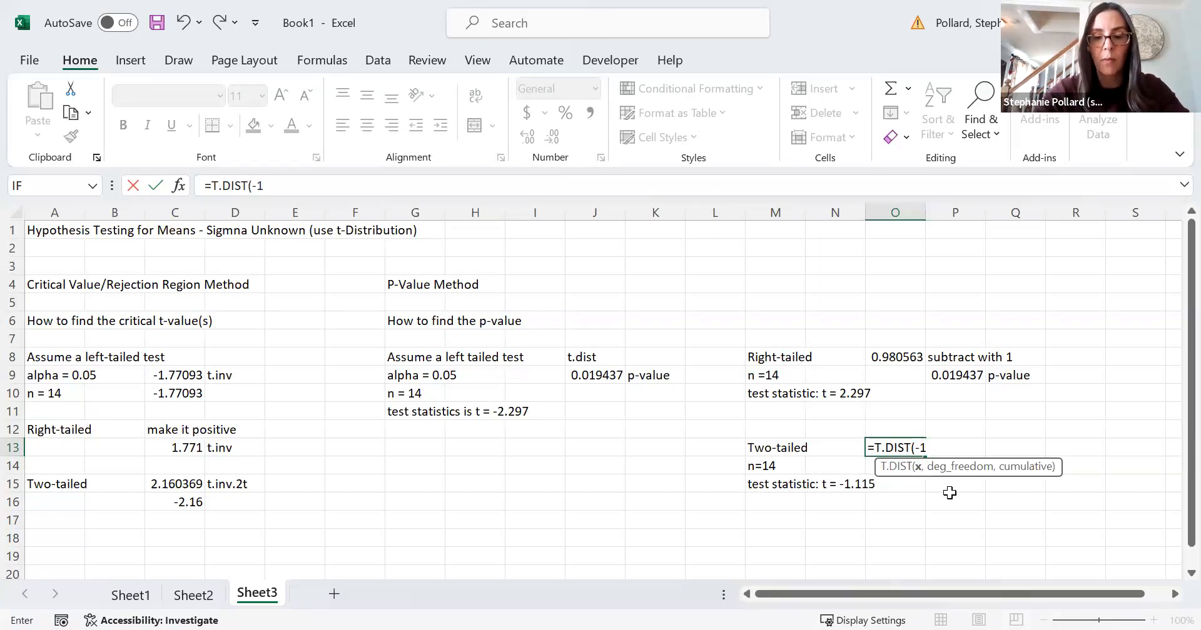
pyautogui.write('.115,13')
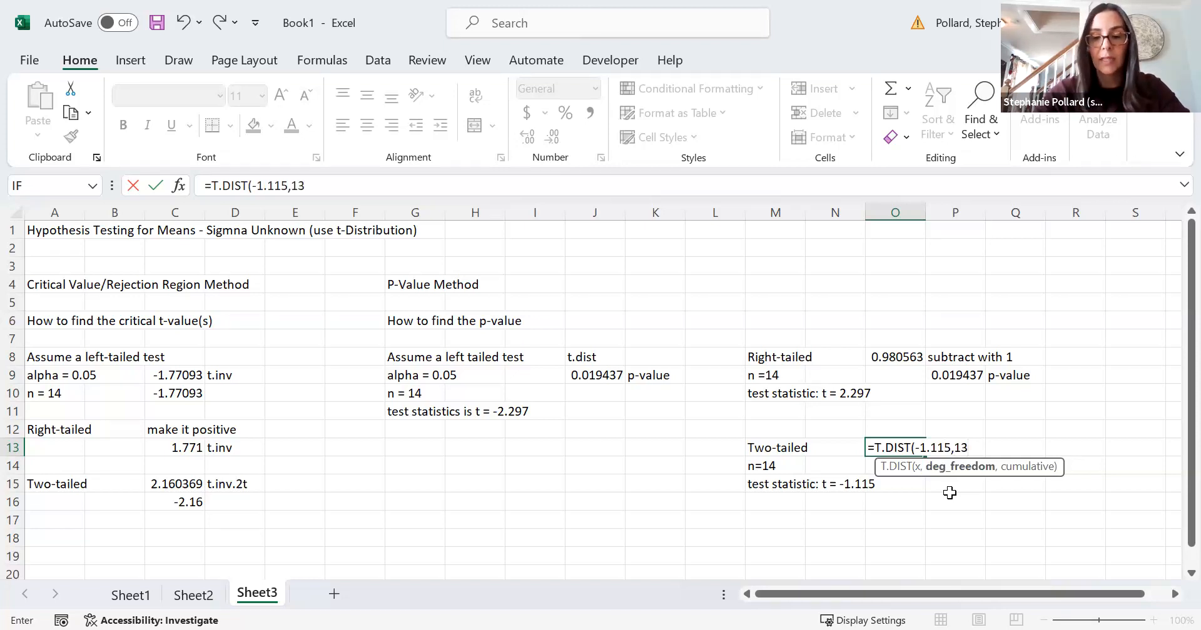
pyautogui.write(',TRUE)')
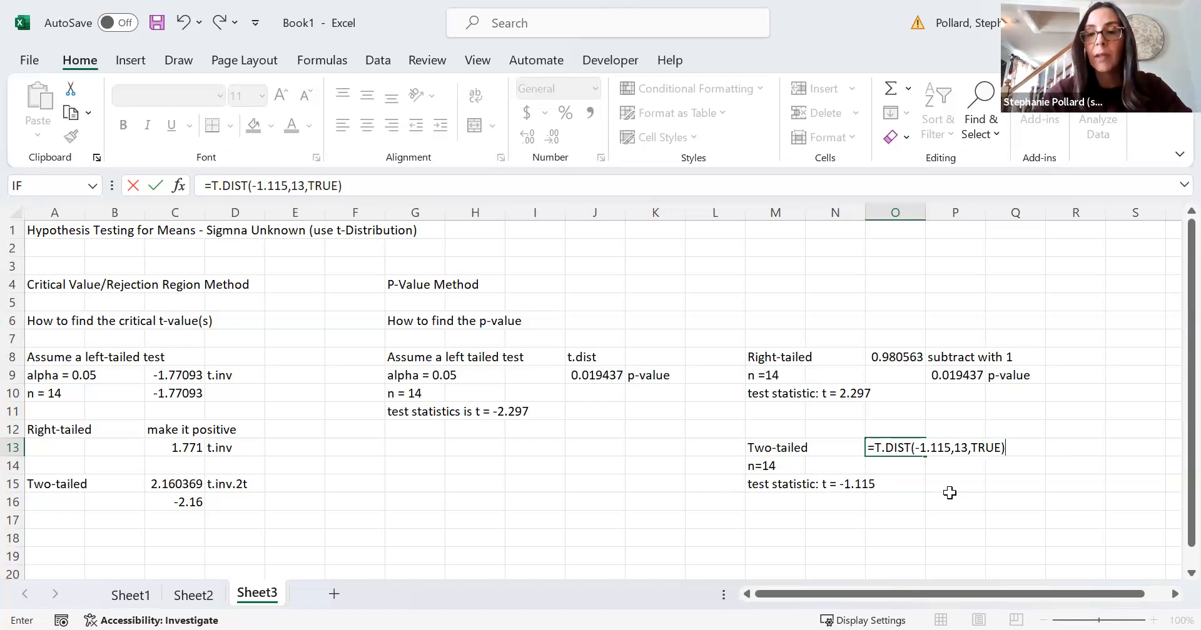
pyautogui.press('Return')
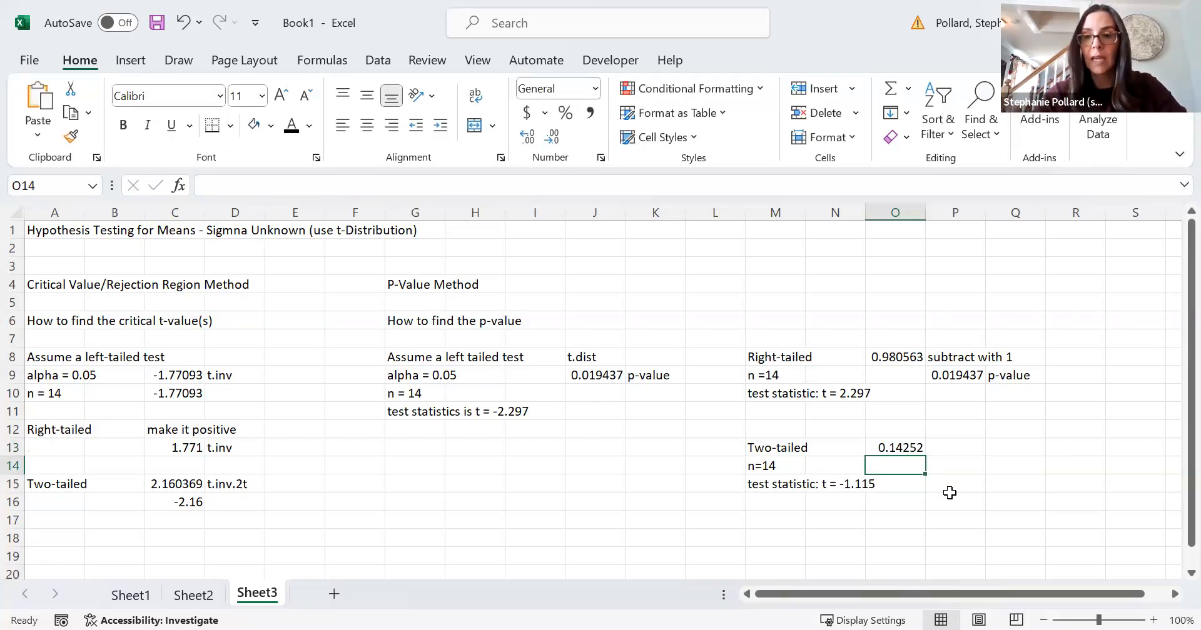
# Step: Note "multiply by 2" in P13 and calculate the two-tailed p-value in P14 with =O13*2
pyautogui.click(957, 449)
pyautogui.write('multiply by 2')
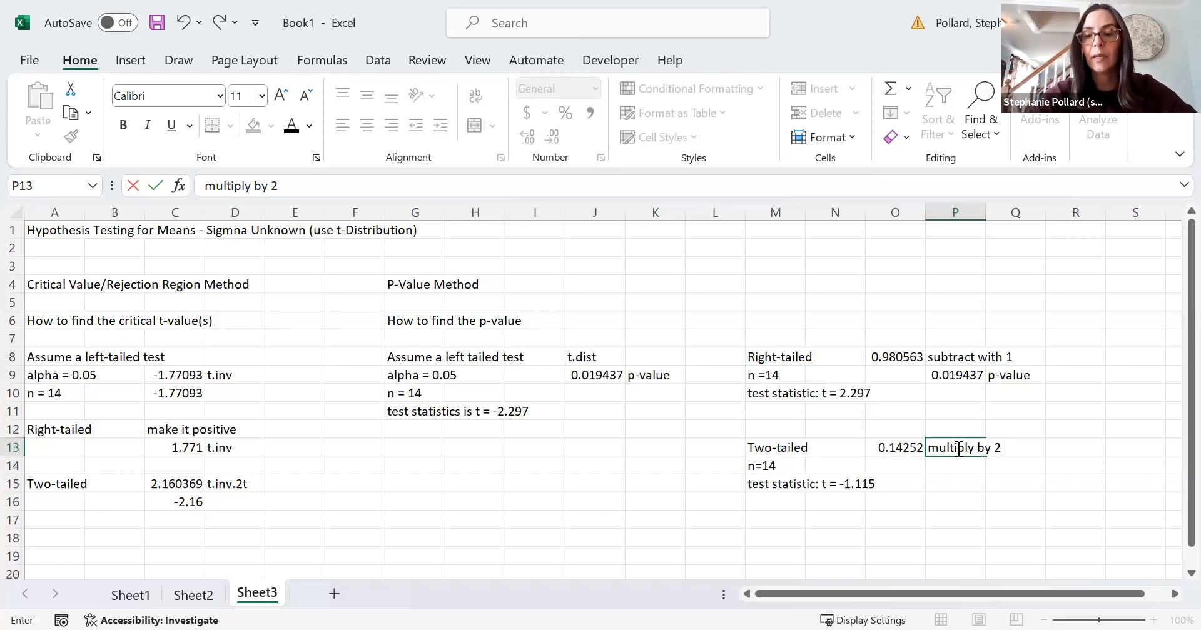
pyautogui.press('Return')
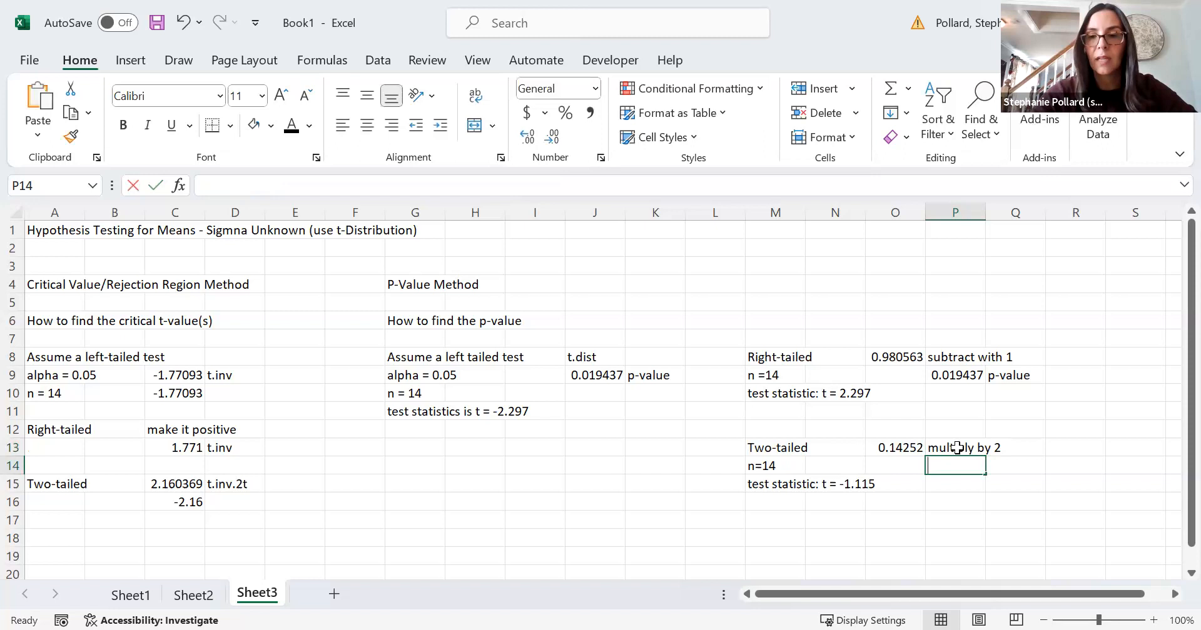
pyautogui.write('=')
pyautogui.click(884, 446)
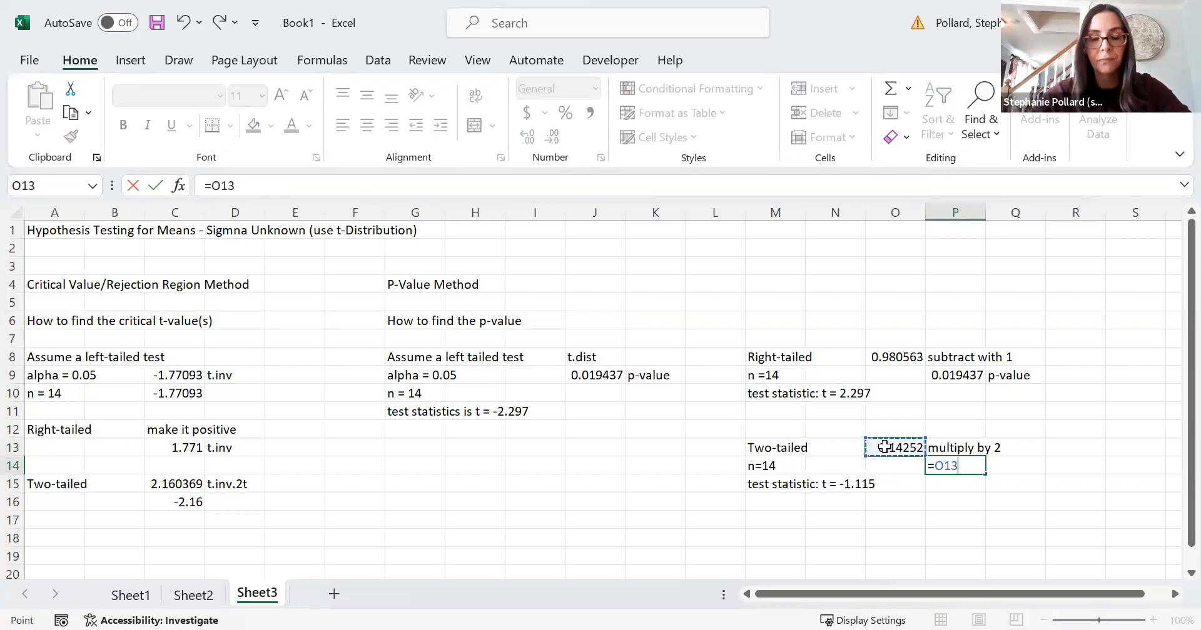
pyautogui.write('*2')
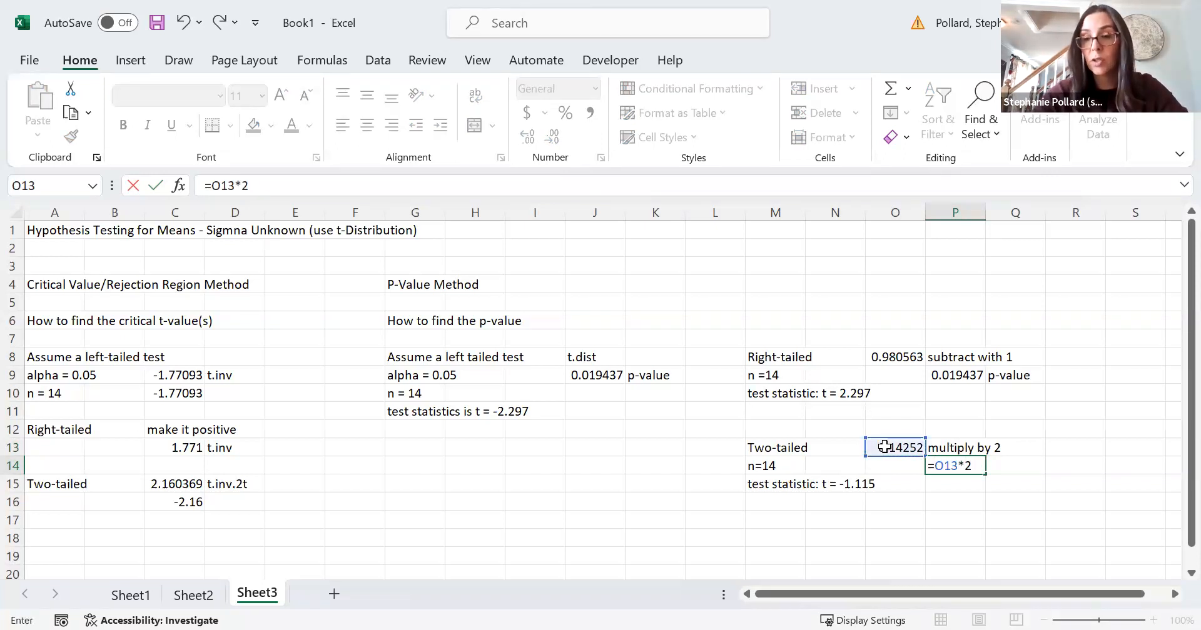
pyautogui.press('Return')
# Step: Label the two-tailed result with "p-value" in Q14
pyautogui.click(1019, 466)
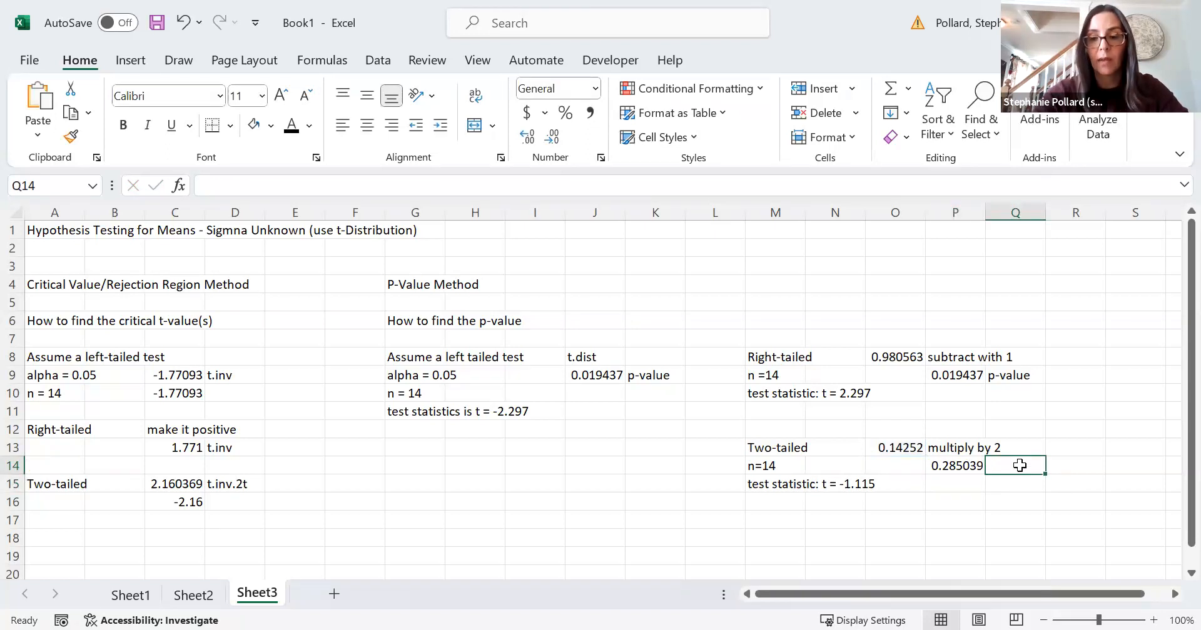
pyautogui.write('p-value')
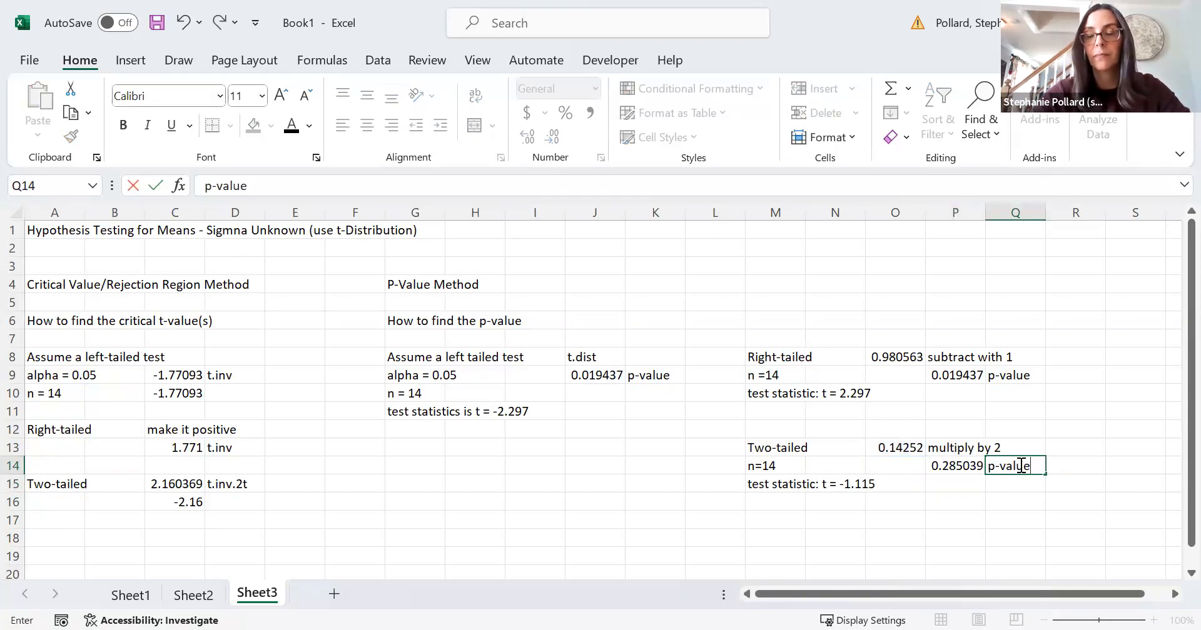
pyautogui.click(1002, 517)
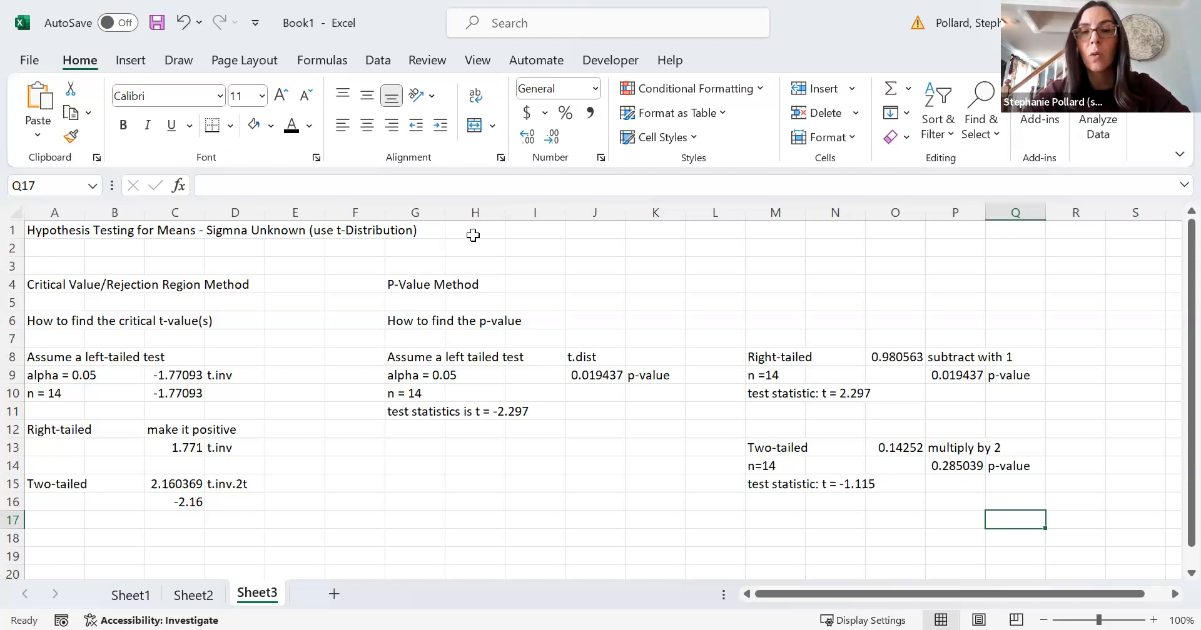
pyautogui.click(586, 356)
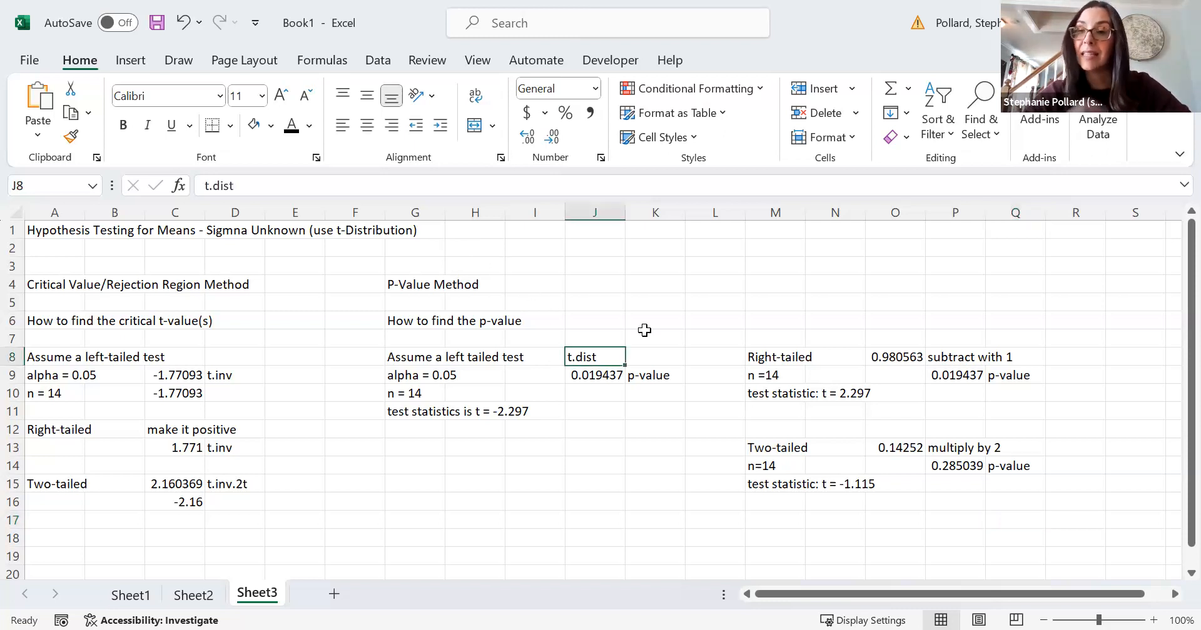